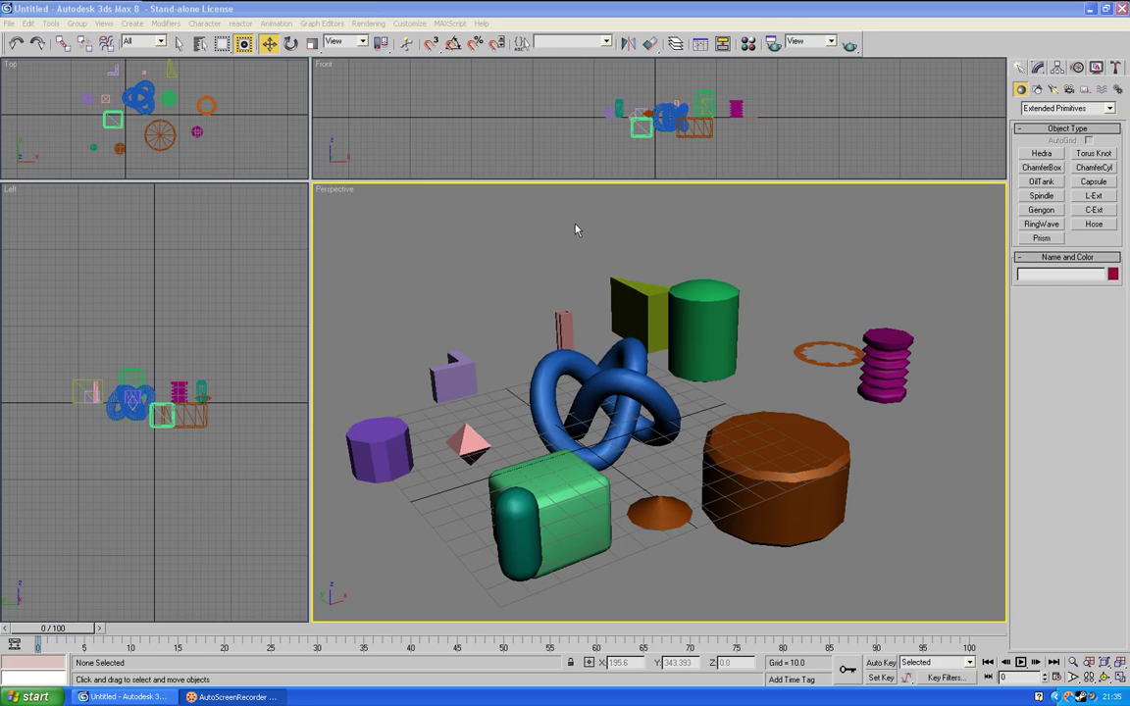
Switch the object category to Standard Primitives and back to Extended Primitives
{"action": "left_click", "coordinate": [828, 270]}
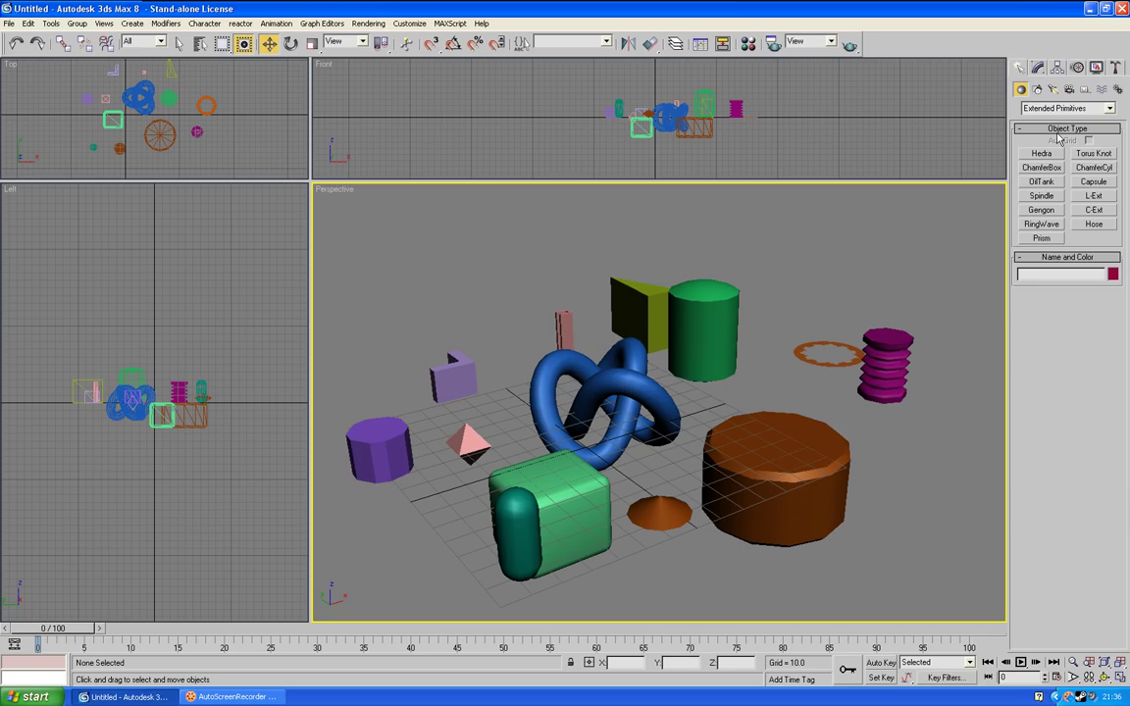
{"action": "left_click", "coordinate": [1048, 109]}
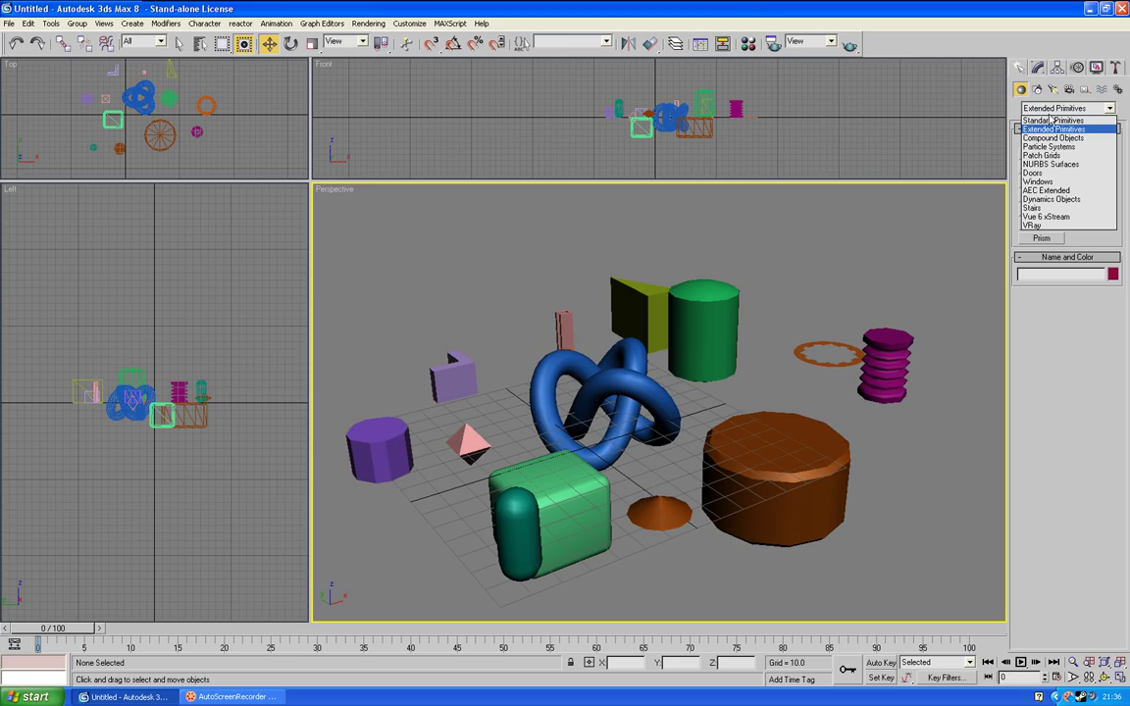
{"action": "left_click", "coordinate": [1052, 119]}
{"action": "left_click", "coordinate": [1044, 109]}
{"action": "left_click", "coordinate": [1051, 129]}
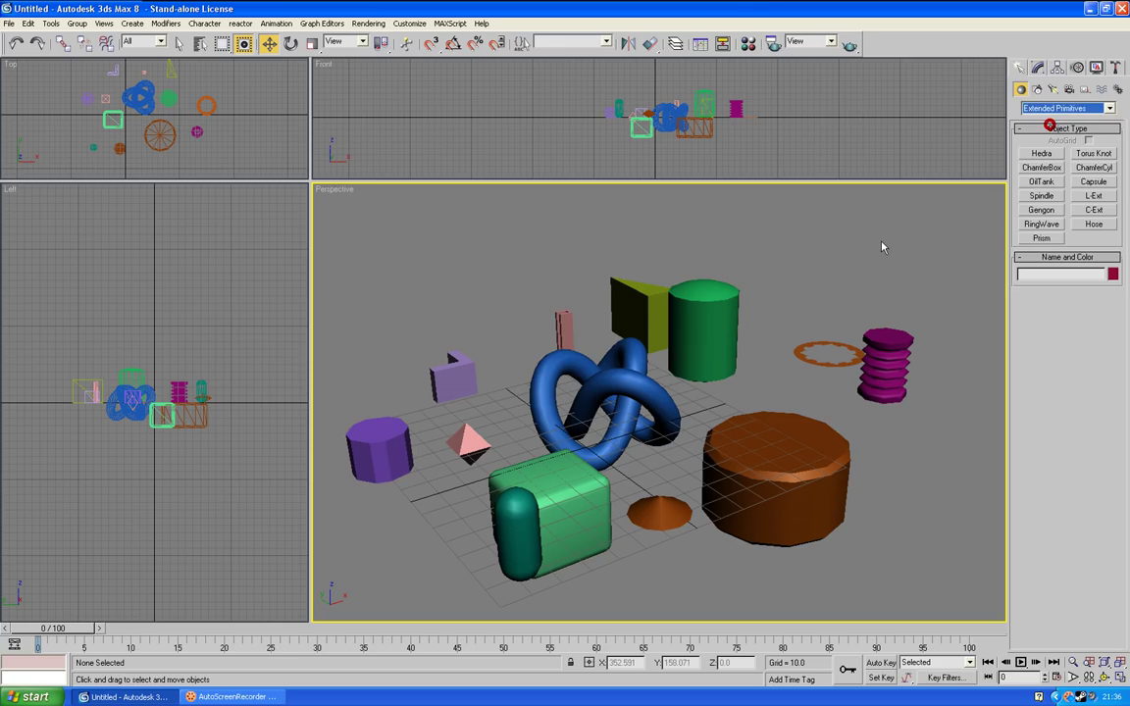
{"action": "left_click", "coordinate": [841, 255]}
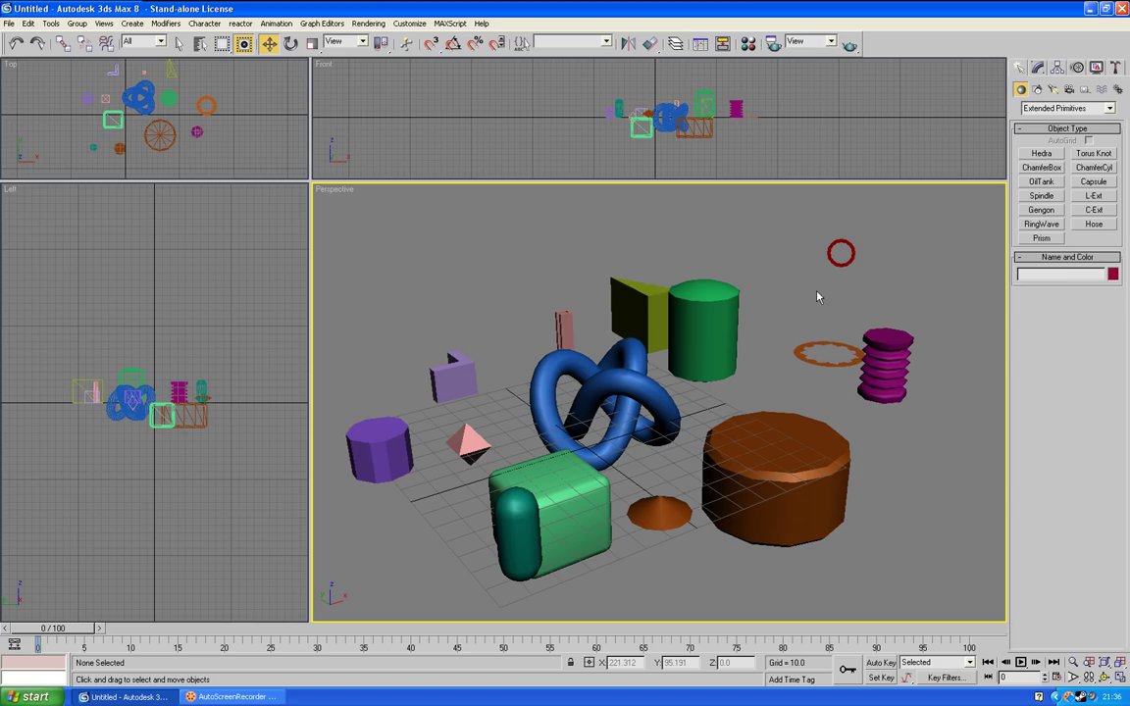
{"action": "left_click", "coordinate": [840, 422]}
{"action": "left_click", "coordinate": [908, 438]}
{"action": "left_click", "coordinate": [840, 432]}
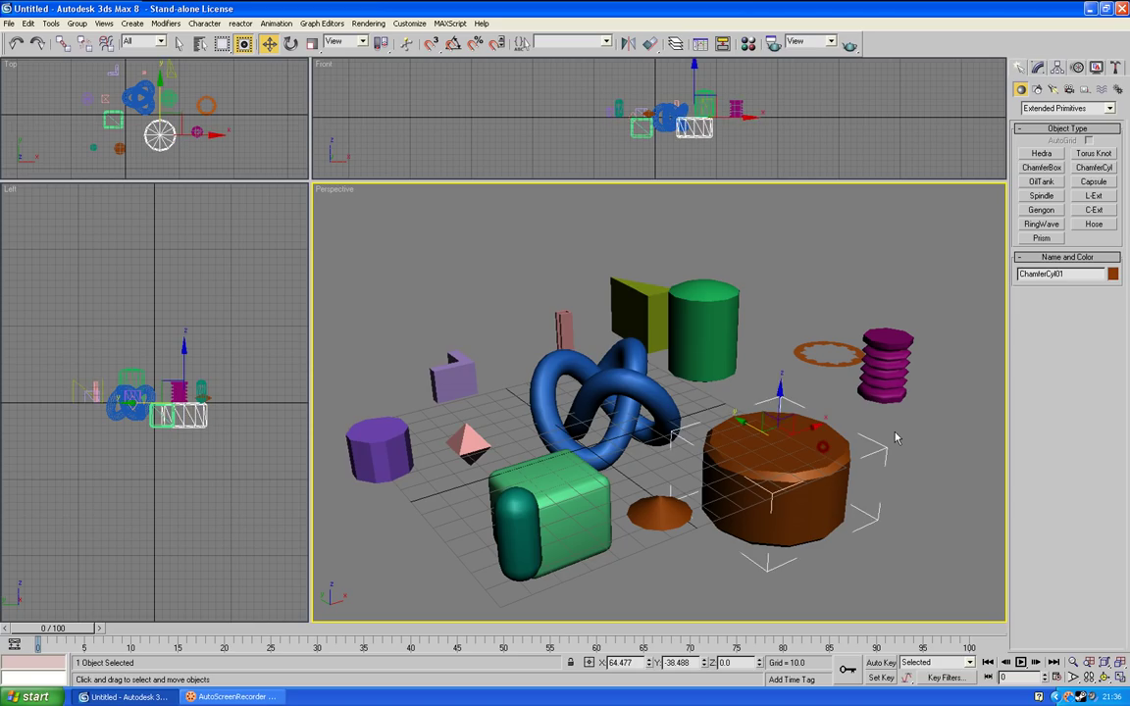
{"action": "left_click", "coordinate": [914, 425]}
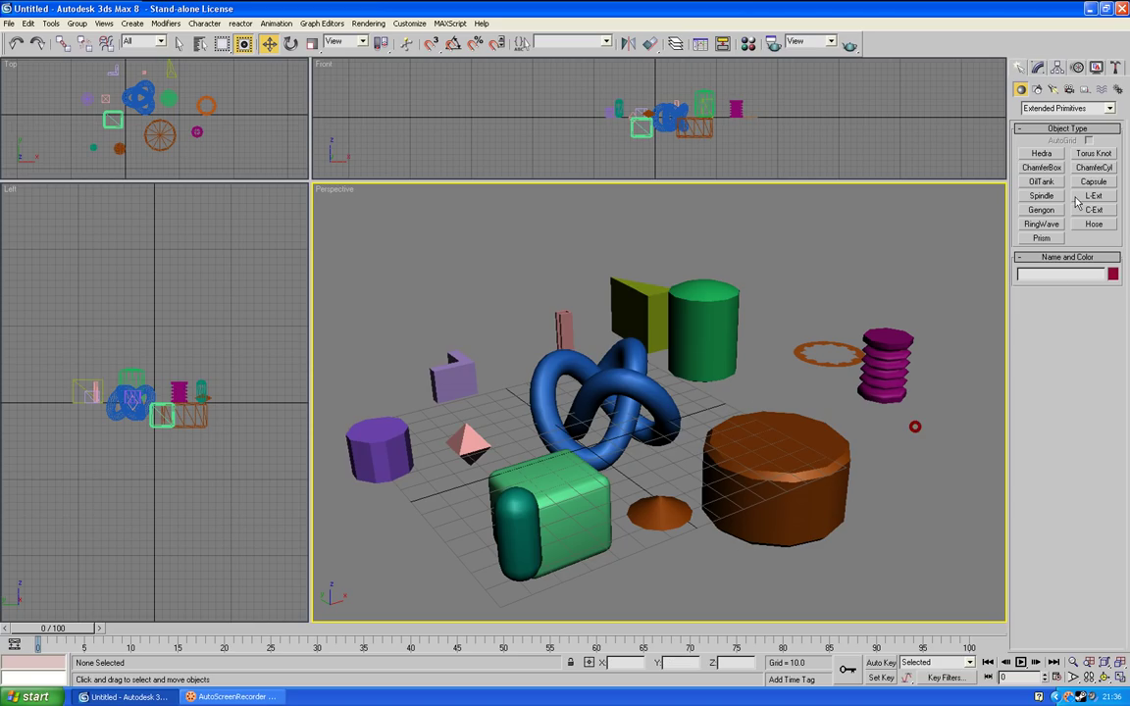
{"action": "left_click", "coordinate": [876, 363]}
{"action": "left_click", "coordinate": [825, 298]}
{"action": "left_click", "coordinate": [763, 314]}
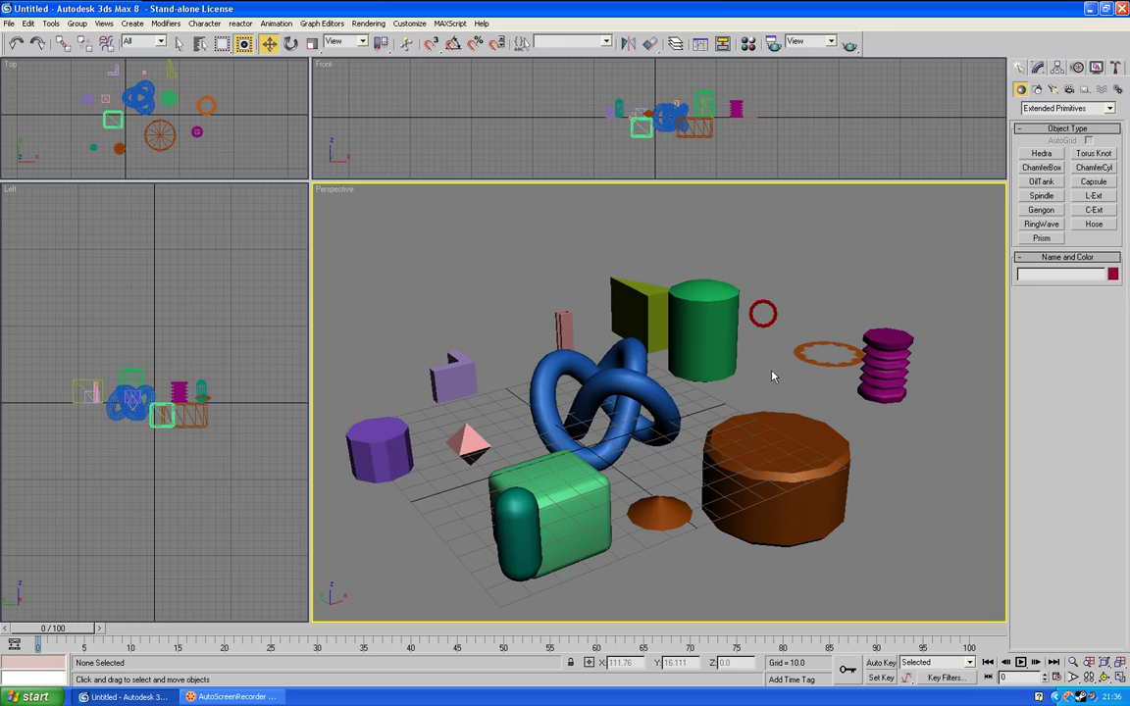
Centre the green chamfer box at the world origin by setting its X, Y and Z position to 0
{"action": "left_click", "coordinate": [580, 496]}
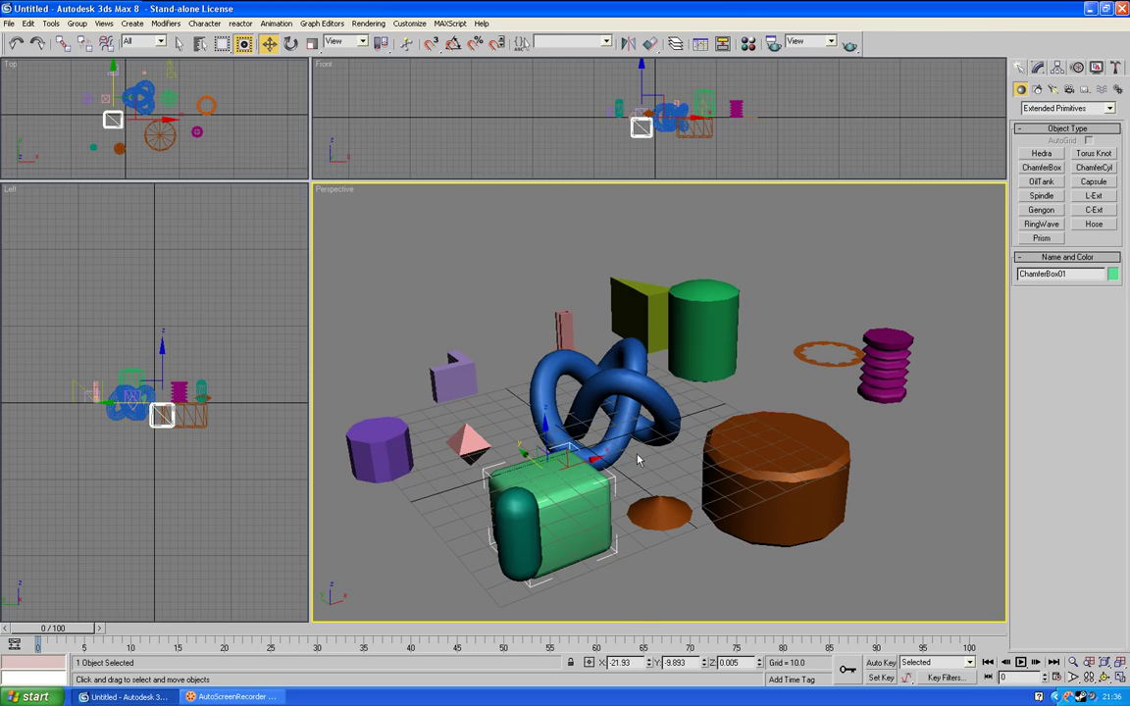
{"action": "left_click", "coordinate": [635, 666]}
{"action": "type", "text": "0"}
{"action": "key", "text": "Return"}
{"action": "left_click", "coordinate": [686, 663]}
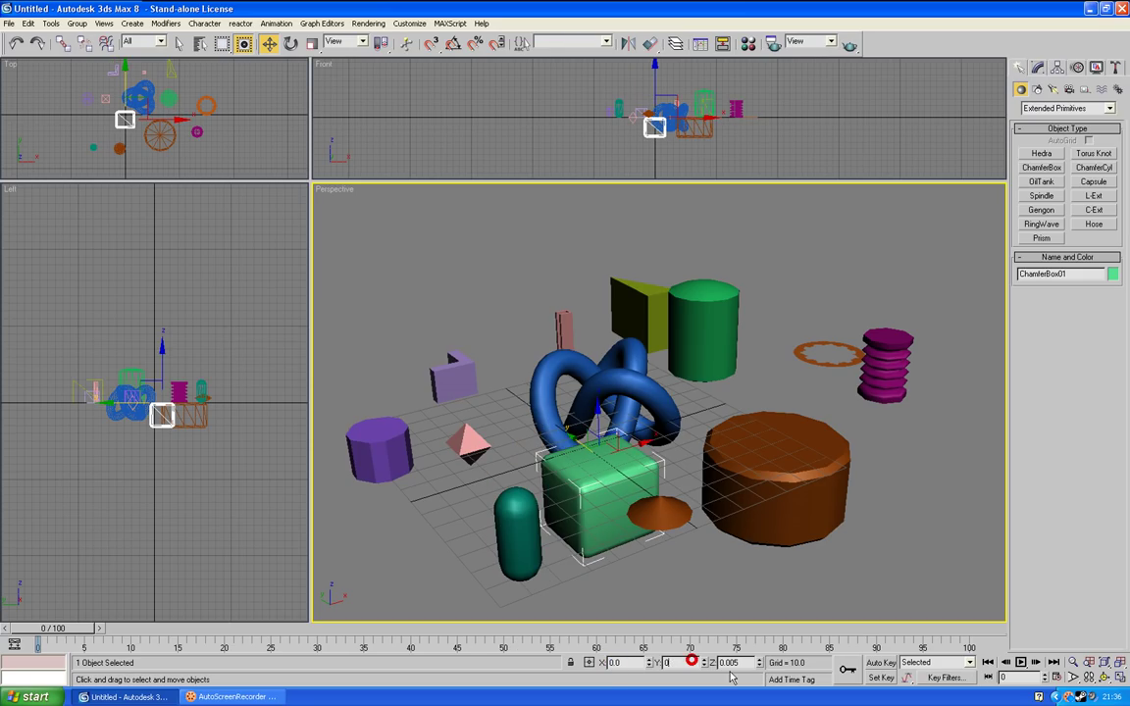
{"action": "type", "text": "0"}
{"action": "key", "text": "Return"}
{"action": "left_click", "coordinate": [742, 663]}
{"action": "type", "text": "0"}
{"action": "key", "text": "Return"}
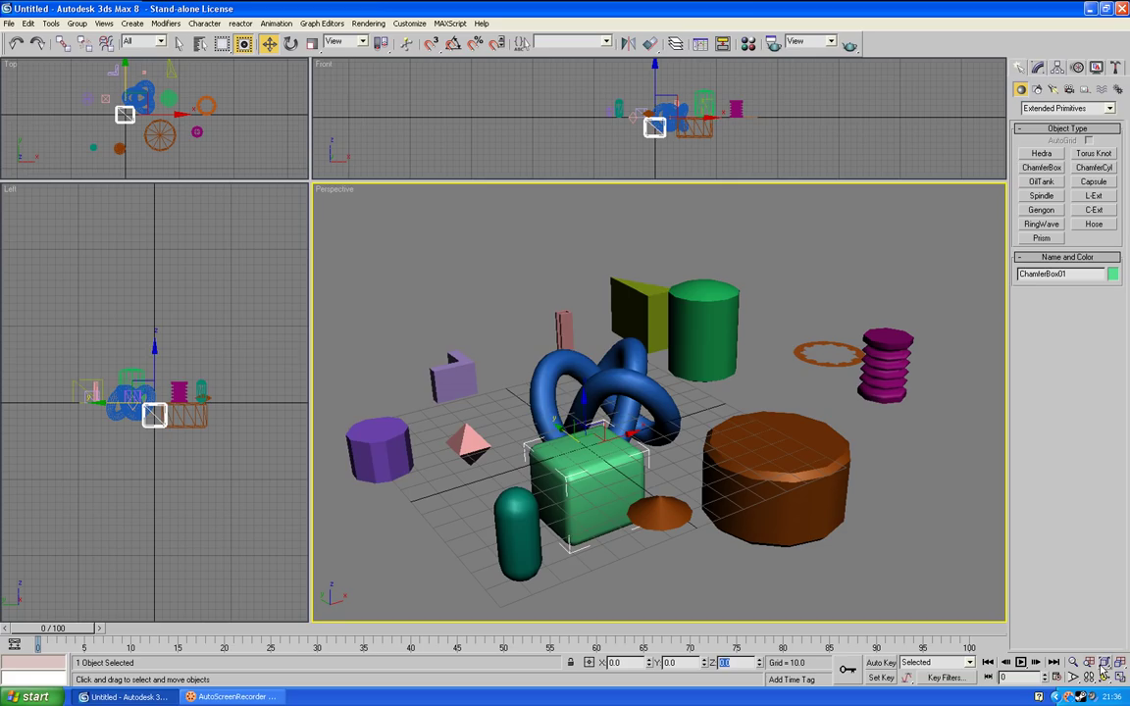
Move the blue torus knot well clear of the chamfer box and raise the box to a Z position of about 32.7
{"action": "left_click_drag", "start_coordinate": [587, 478], "coordinate": [359, 328]}
{"action": "left_click", "coordinate": [693, 389]}
{"action": "left_click_drag", "start_coordinate": [453, 422], "coordinate": [459, 439]}
{"action": "left_click", "coordinate": [600, 408]}
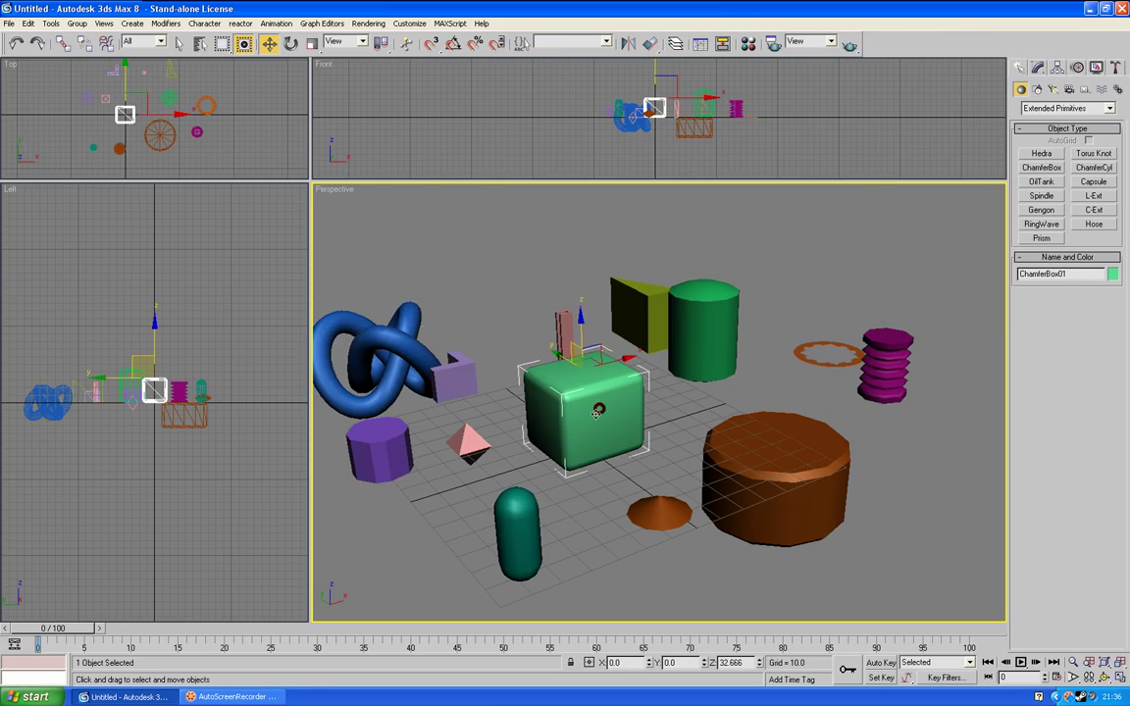
Reduce the chamfer box's fillet to 1.0 in its object parameters
{"action": "left_click", "coordinate": [1104, 677]}
{"action": "left_click_drag", "start_coordinate": [638, 422], "coordinate": [663, 394]}
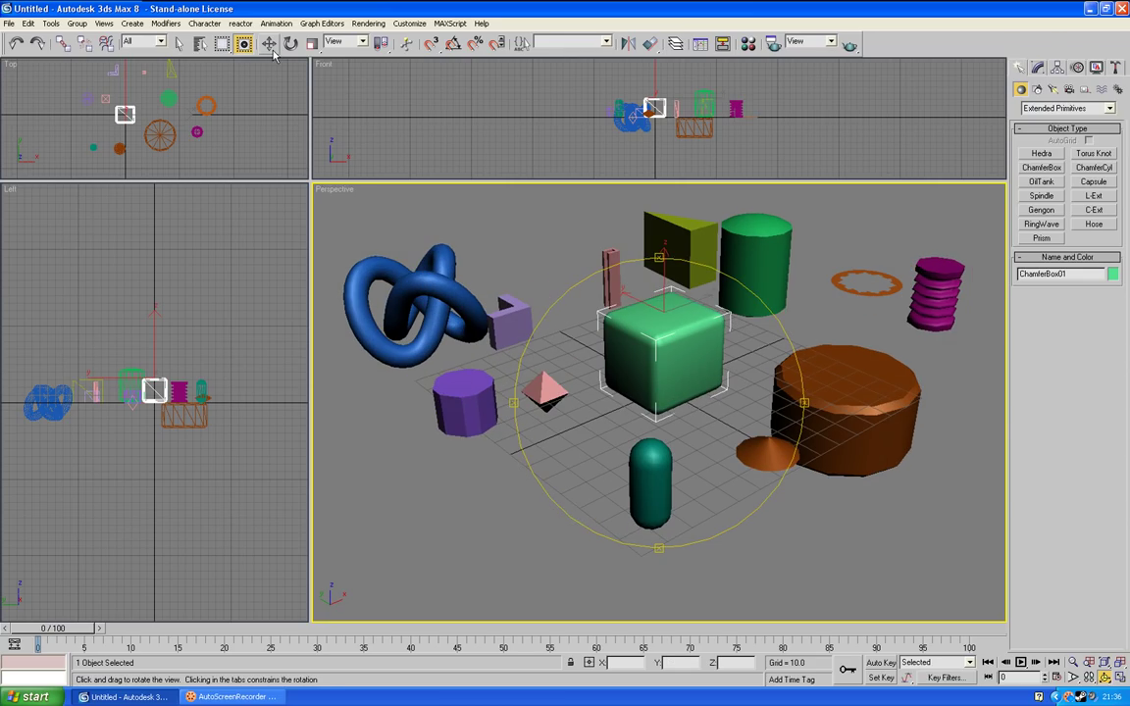
{"action": "key", "text": "w"}
{"action": "left_click", "coordinate": [1037, 67]}
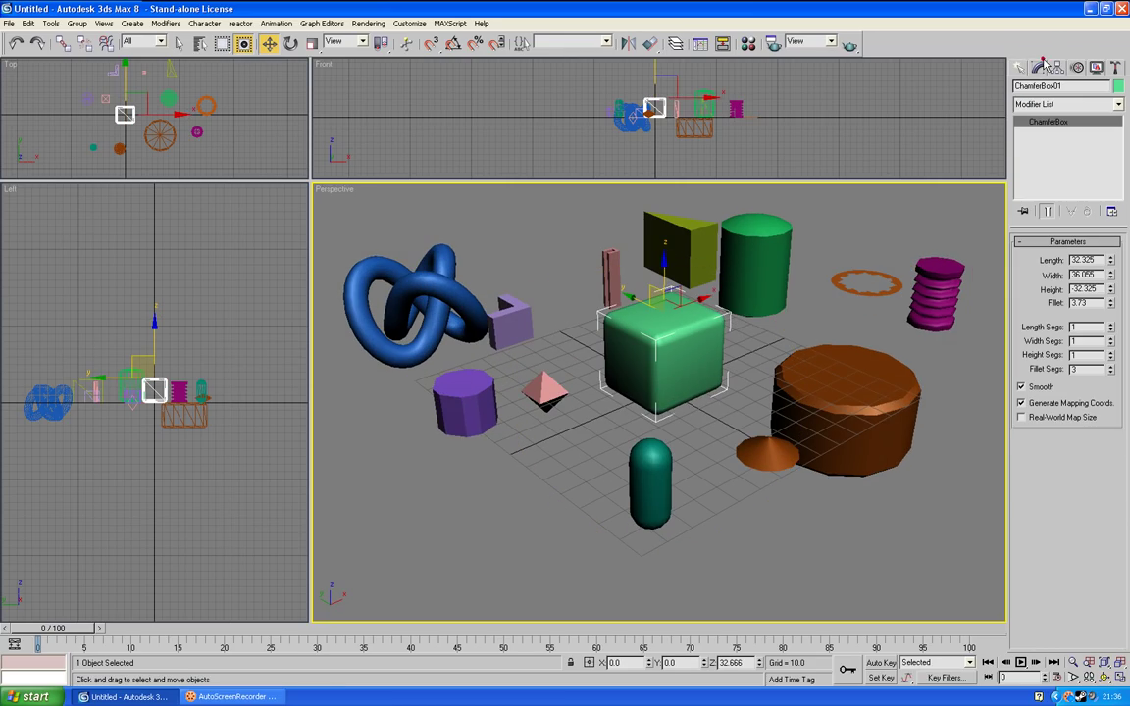
{"action": "double_click", "coordinate": [1088, 302]}
{"action": "scroll", "coordinate": [659, 409], "scroll_direction": "up", "scroll_amount": 5}
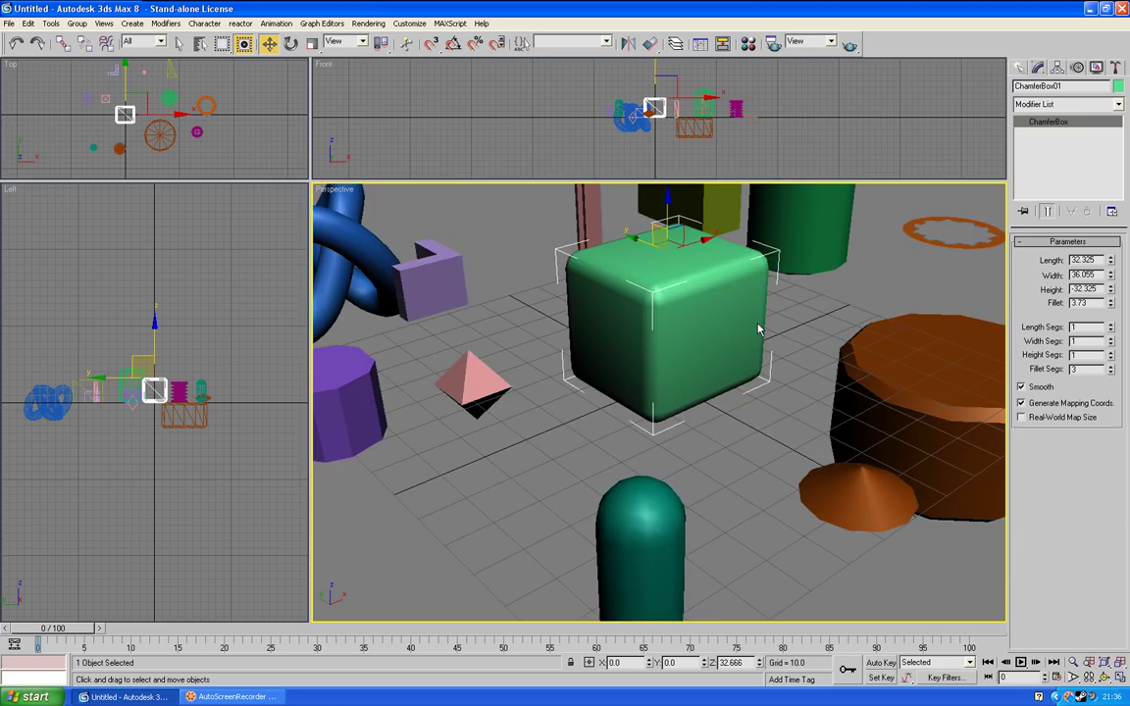
{"action": "middle_click_drag", "start_coordinate": [660, 409], "coordinate": [752, 385]}
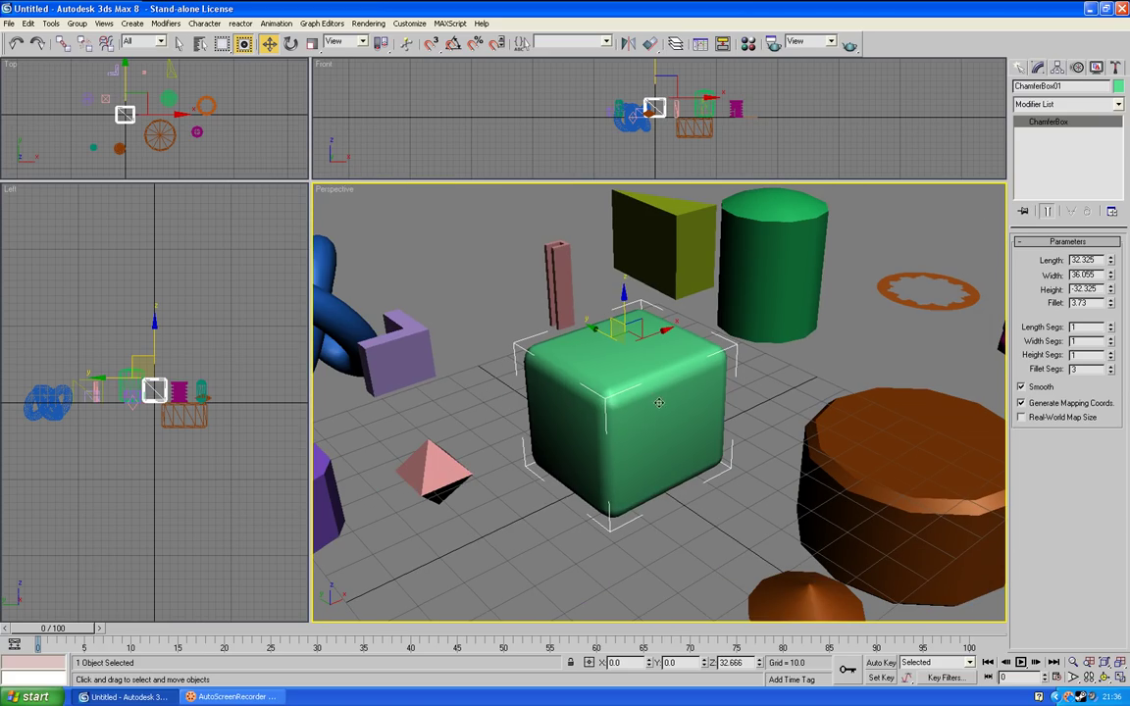
{"action": "left_click", "coordinate": [1112, 307]}
{"action": "left_click", "coordinate": [1113, 306]}
{"action": "left_click", "coordinate": [1113, 306]}
{"action": "left_click", "coordinate": [1113, 306]}
{"action": "left_click", "coordinate": [1112, 300]}
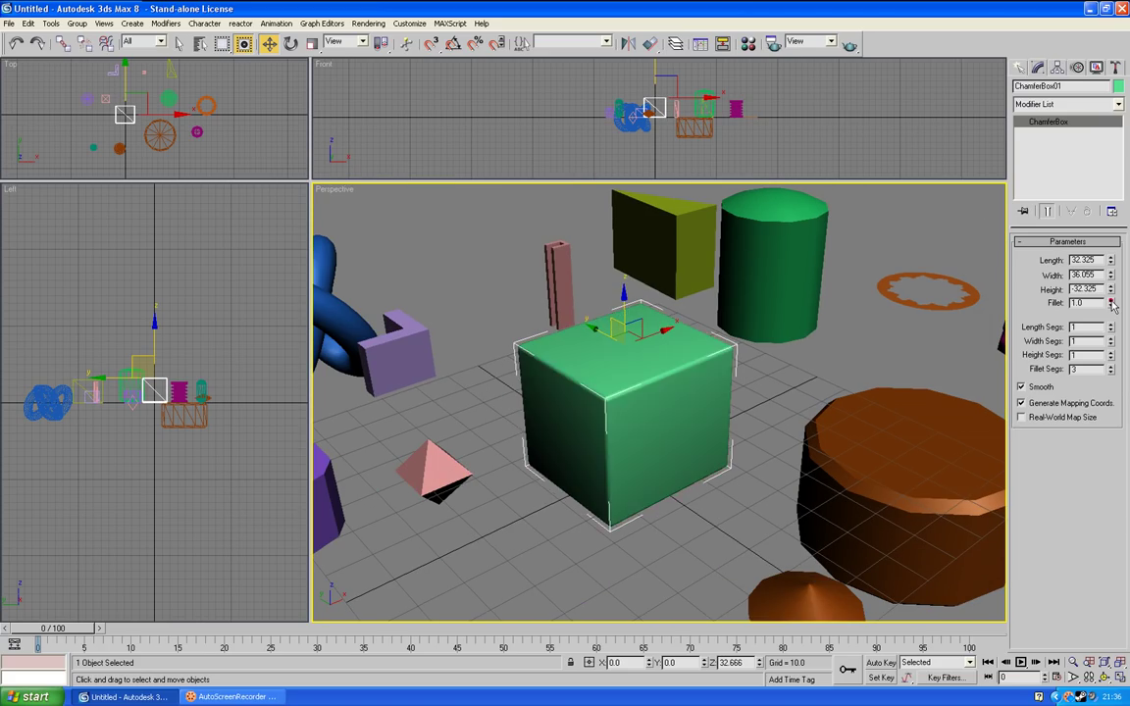
{"action": "left_click", "coordinate": [1111, 301]}
{"action": "left_click", "coordinate": [1111, 300]}
{"action": "left_click_drag", "start_coordinate": [1113, 306], "coordinate": [1113, 311]}
Examine the chamfer box's rounded edges from different distances and angles, leaving the object deselected
{"action": "left_click", "coordinate": [845, 331]}
{"action": "scroll", "coordinate": [791, 349], "scroll_direction": "down", "scroll_amount": 3}
{"action": "scroll", "coordinate": [791, 350], "scroll_direction": "up", "scroll_amount": 3}
{"action": "left_click", "coordinate": [594, 383]}
{"action": "left_click", "coordinate": [1104, 677]}
{"action": "left_click_drag", "start_coordinate": [628, 447], "coordinate": [664, 444]}
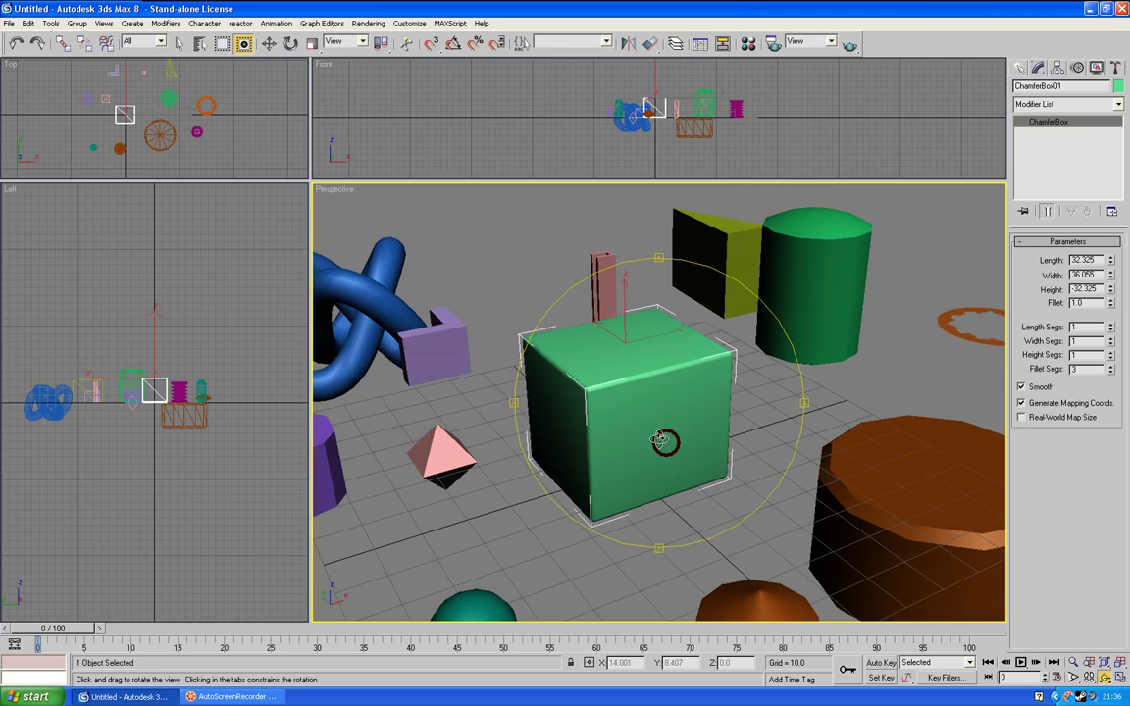
{"action": "left_click", "coordinate": [269, 43]}
{"action": "left_click", "coordinate": [520, 263]}
{"action": "scroll", "coordinate": [721, 393], "scroll_direction": "down", "scroll_amount": 3}
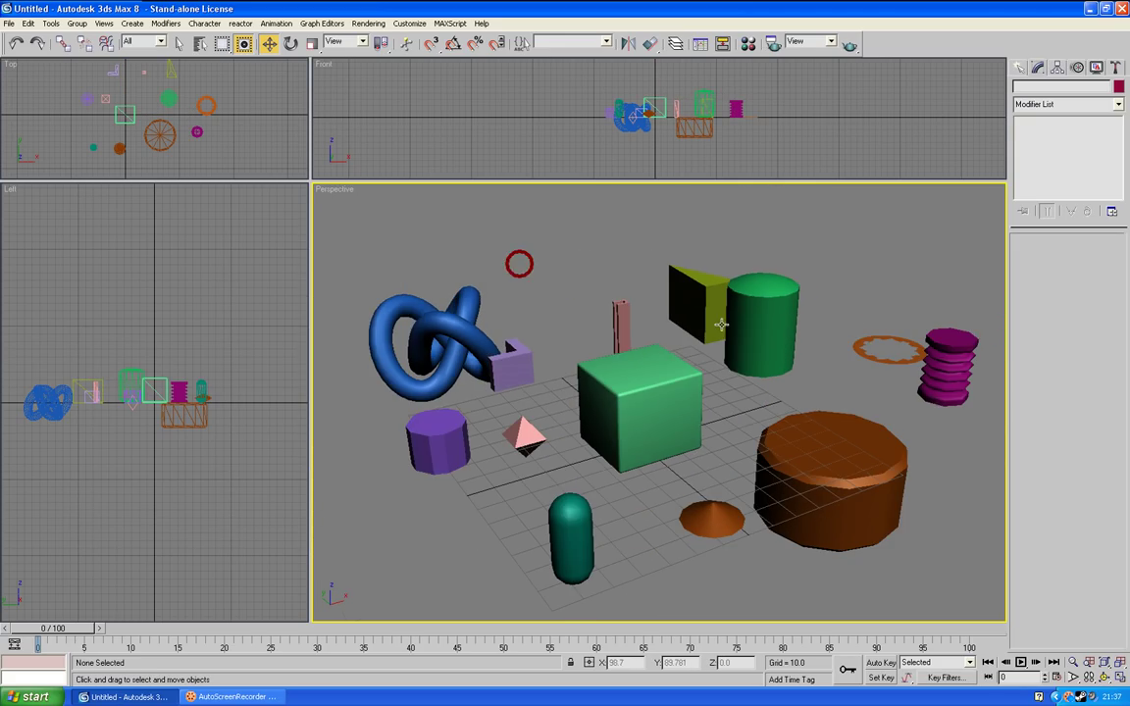
Set the olive prism's Side 3 Length to 48.566 and its height to 32.838
{"action": "left_click", "coordinate": [691, 292]}
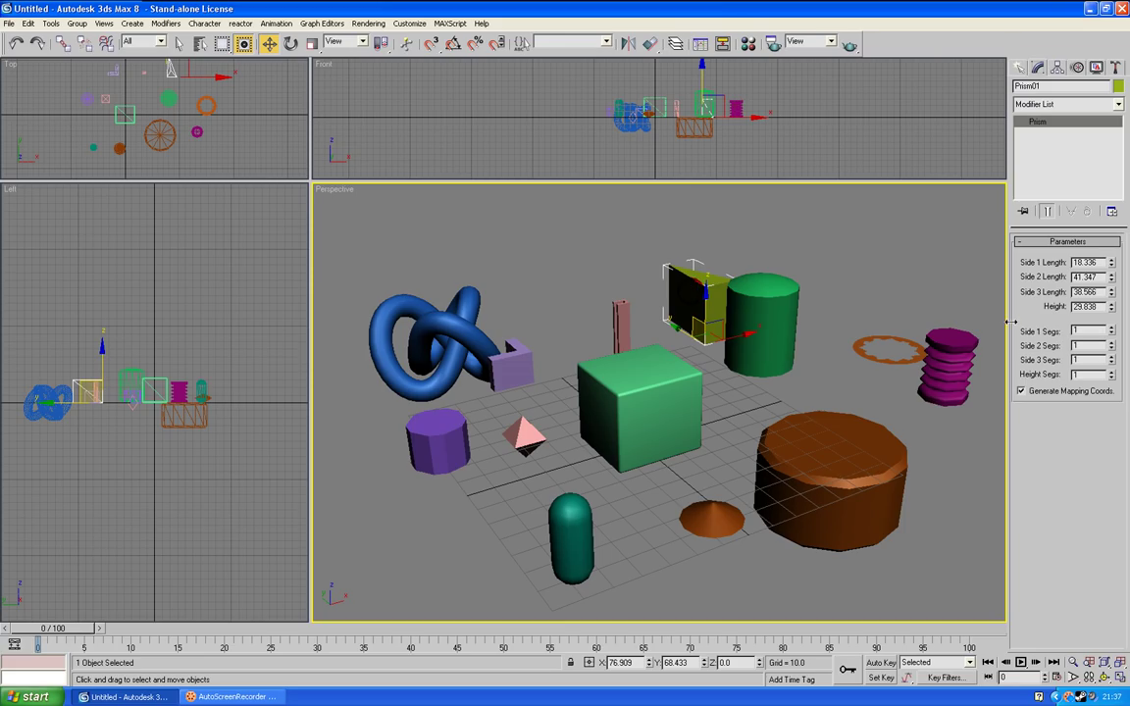
{"action": "left_click_drag", "start_coordinate": [1114, 291], "coordinate": [1114, 295]}
{"action": "left_click", "coordinate": [1112, 295]}
{"action": "left_click", "coordinate": [1113, 295]}
{"action": "left_click", "coordinate": [1112, 294]}
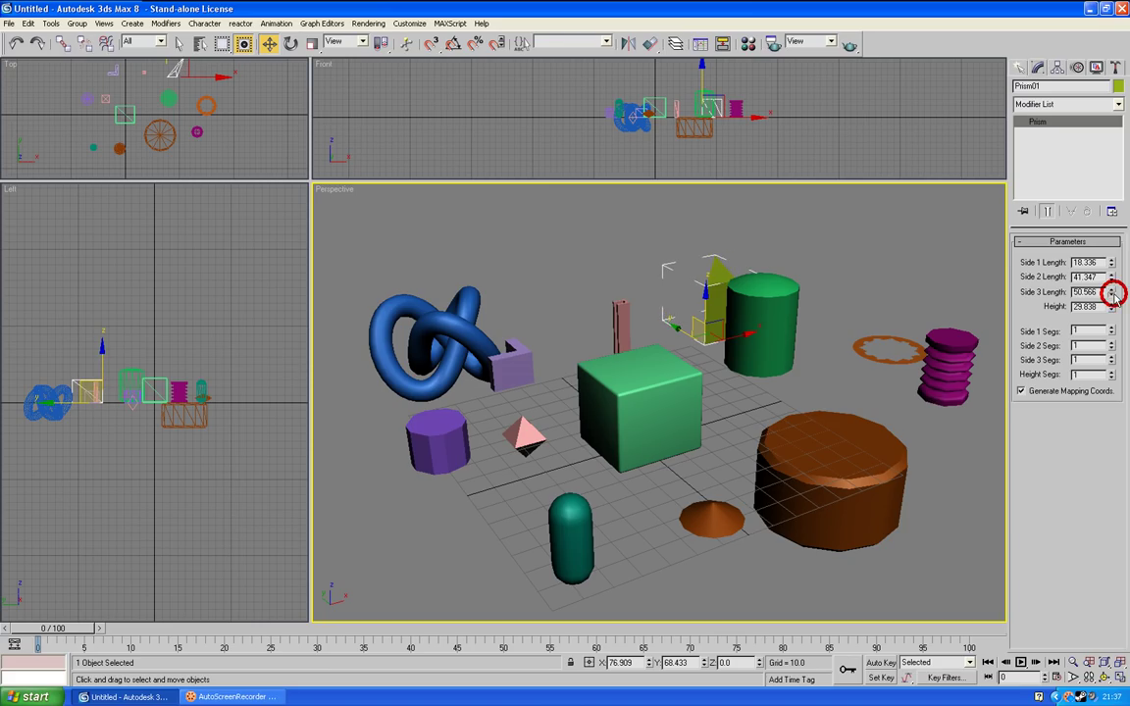
{"action": "left_click", "coordinate": [1113, 295]}
{"action": "left_click", "coordinate": [1113, 295]}
{"action": "left_click", "coordinate": [1112, 304]}
{"action": "left_click", "coordinate": [1111, 305]}
{"action": "left_click", "coordinate": [1112, 304]}
Increase the prism's Side 2 Length to 48.347 and its Side 1 Length to 24.336
{"action": "left_click", "coordinate": [1112, 275]}
{"action": "left_click", "coordinate": [1112, 274]}
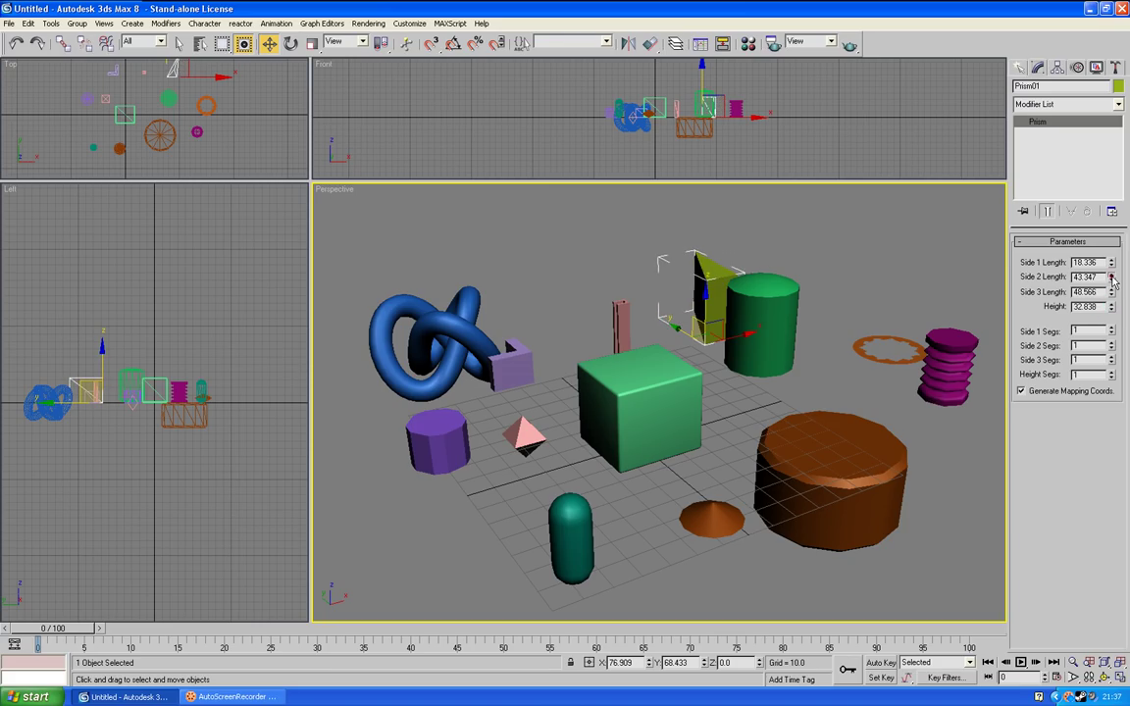
{"action": "left_click", "coordinate": [1111, 274]}
{"action": "left_click", "coordinate": [1111, 275]}
{"action": "left_click", "coordinate": [1111, 275]}
{"action": "left_click", "coordinate": [1112, 274]}
{"action": "left_click", "coordinate": [1111, 274]}
{"action": "left_click", "coordinate": [1110, 259]}
{"action": "left_click_drag", "start_coordinate": [1110, 261], "coordinate": [1111, 260]}
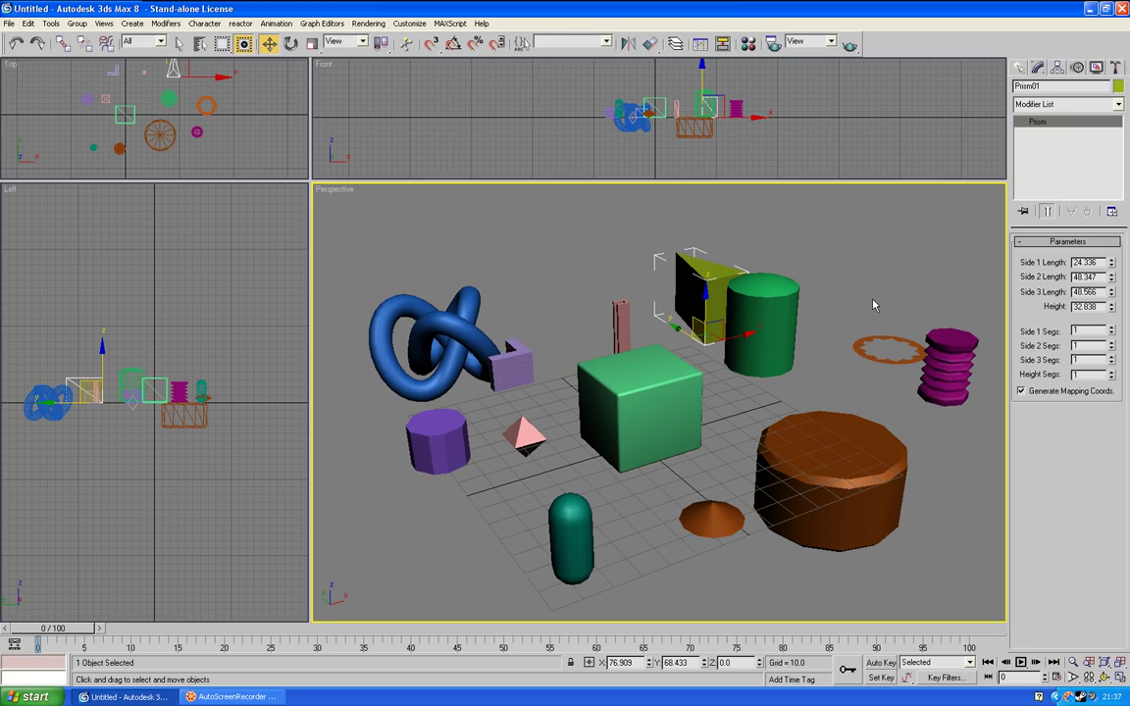
Make the prism equilateral by setting Side 1, Side 2 and Side 3 Length to 25
{"action": "left_click_drag", "start_coordinate": [1104, 261], "coordinate": [967, 263]}
{"action": "type", "text": "25"}
{"action": "key", "text": "Return"}
{"action": "left_click", "coordinate": [1093, 277]}
{"action": "type", "text": "25"}
{"action": "key", "text": "Return"}
{"action": "left_click", "coordinate": [1098, 293]}
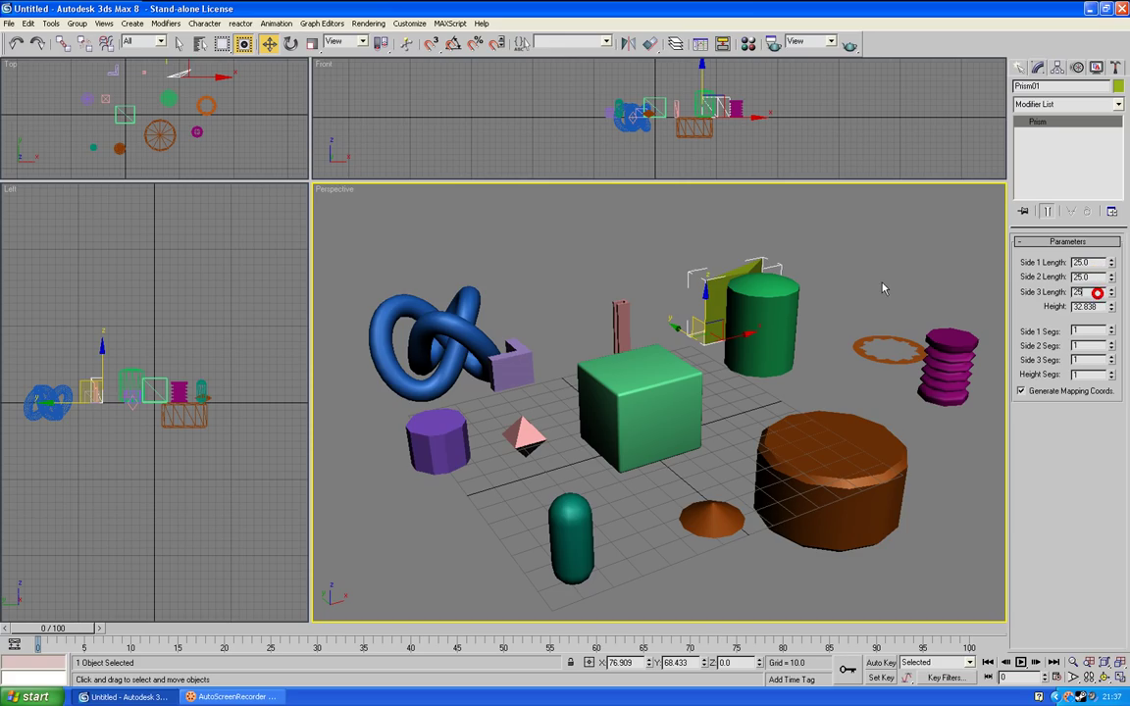
{"action": "type", "text": "25"}
{"action": "key", "text": "Return"}
Examine the equilateral prism from a new angle and review the parameters of the C-Ext and L-Ext objects
{"action": "left_click", "coordinate": [699, 295]}
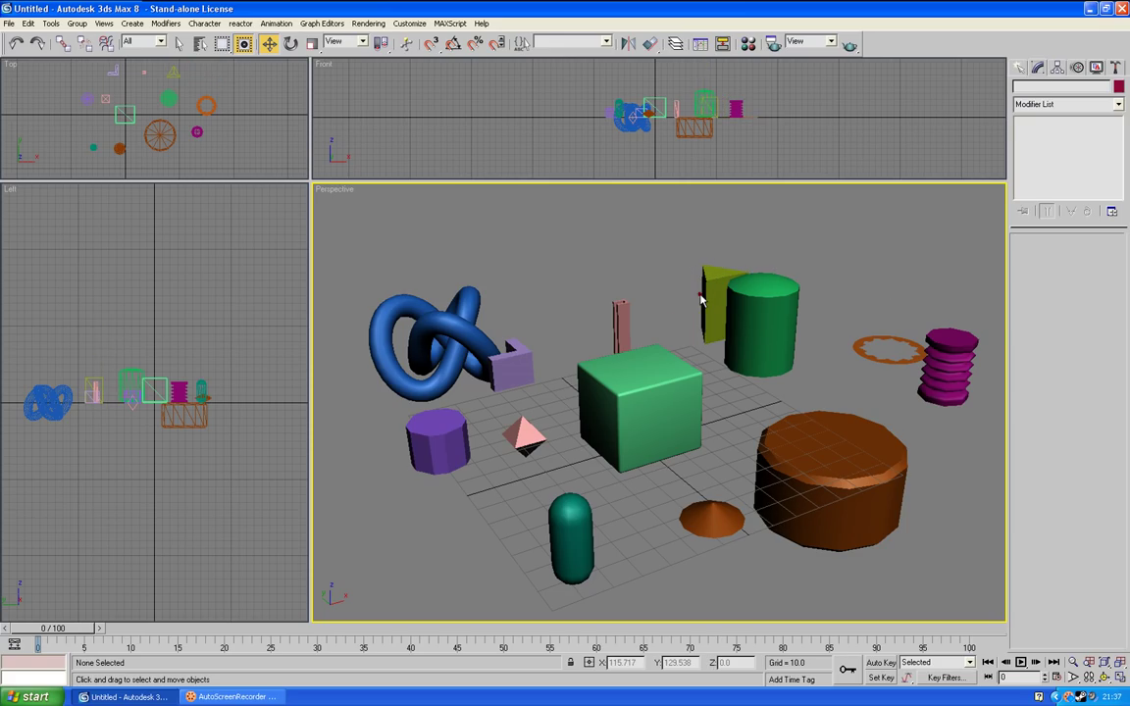
{"action": "left_click", "coordinate": [718, 295]}
{"action": "left_click", "coordinate": [1104, 677]}
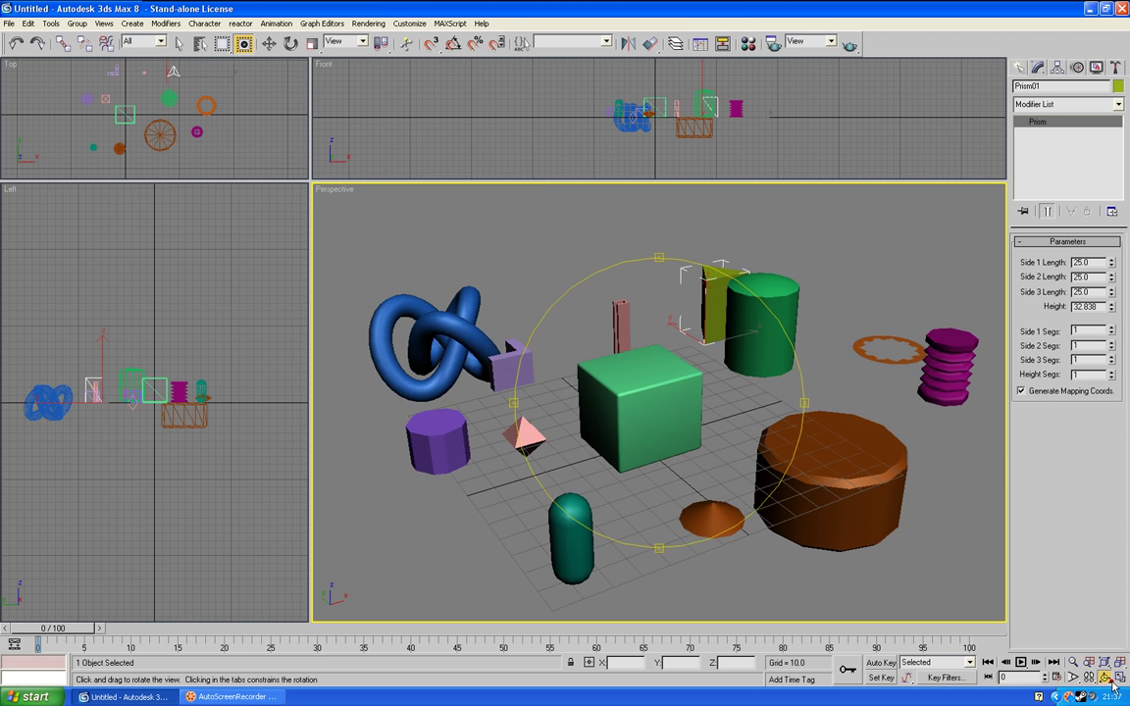
{"action": "left_click_drag", "start_coordinate": [659, 324], "coordinate": [645, 399]}
{"action": "left_click", "coordinate": [269, 44]}
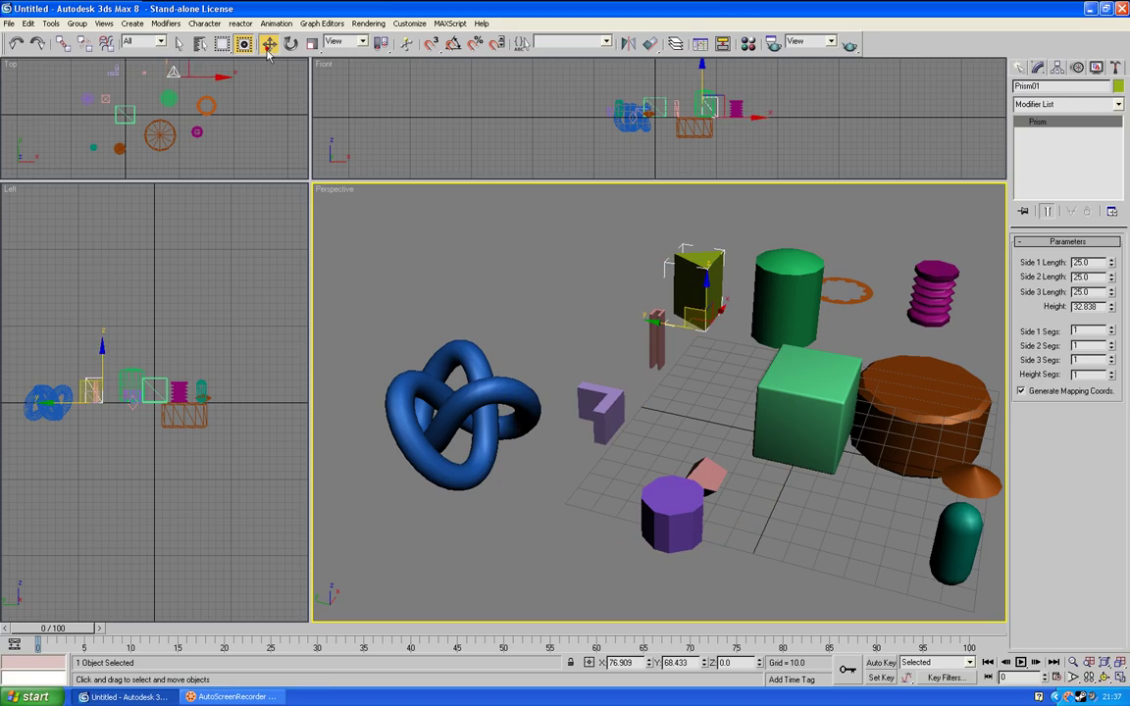
{"action": "left_click", "coordinate": [589, 413]}
{"action": "left_click", "coordinate": [659, 322]}
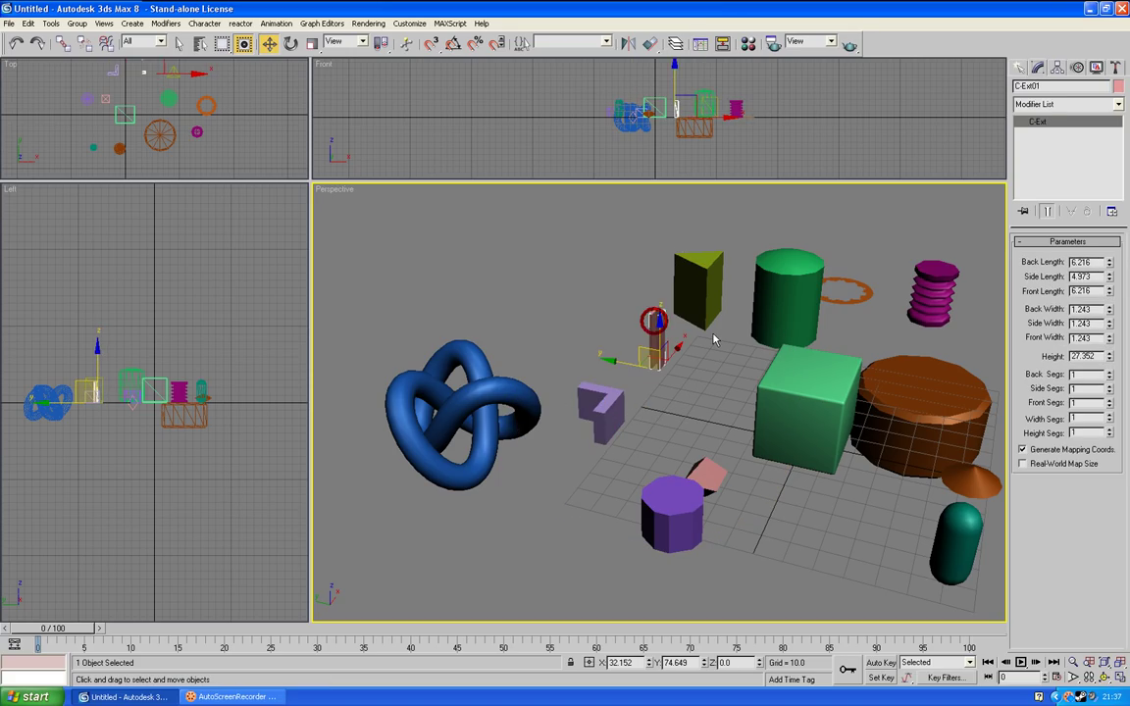
{"action": "left_click", "coordinate": [600, 397]}
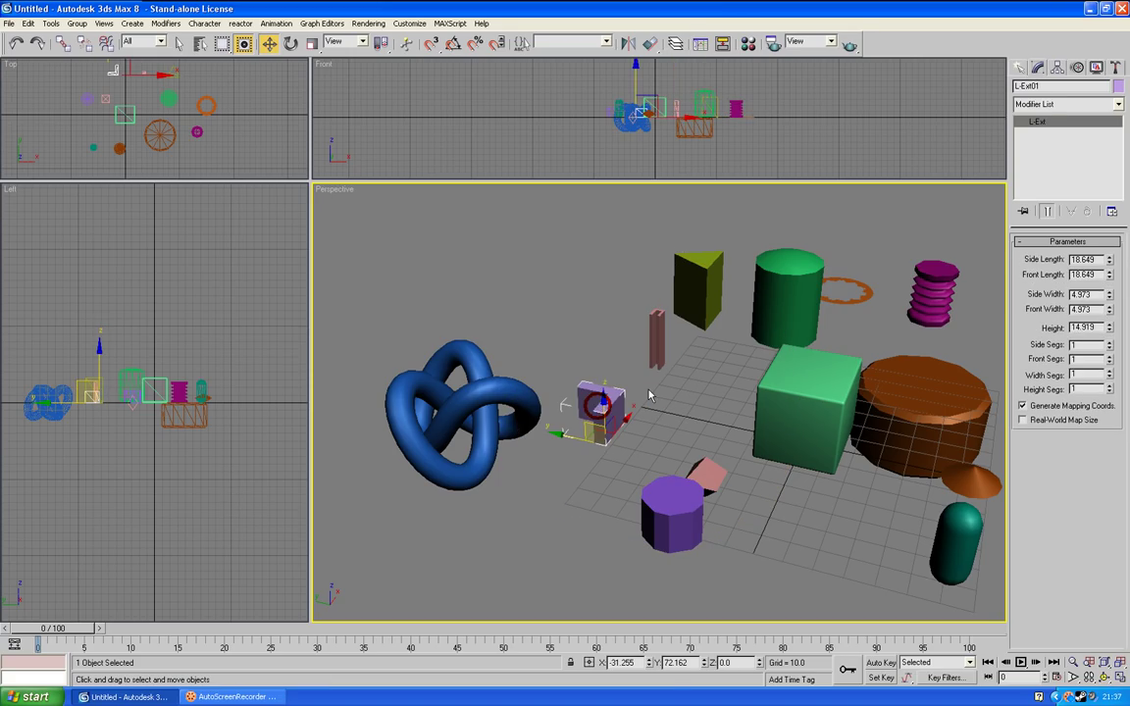
{"action": "left_click", "coordinate": [685, 392]}
Select the purple gengon, raise its number of sides to 8 and lower it to 4
{"action": "left_click", "coordinate": [673, 512]}
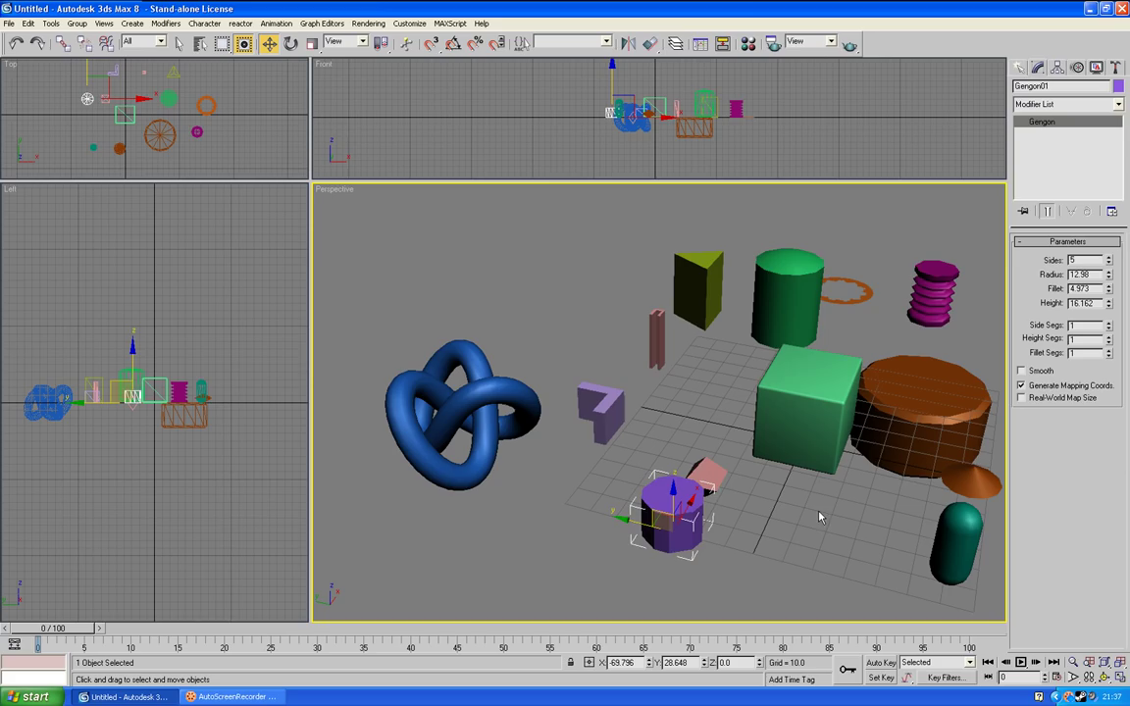
{"action": "left_click", "coordinate": [1108, 257]}
{"action": "left_click", "coordinate": [1107, 258]}
{"action": "left_click", "coordinate": [1108, 257]}
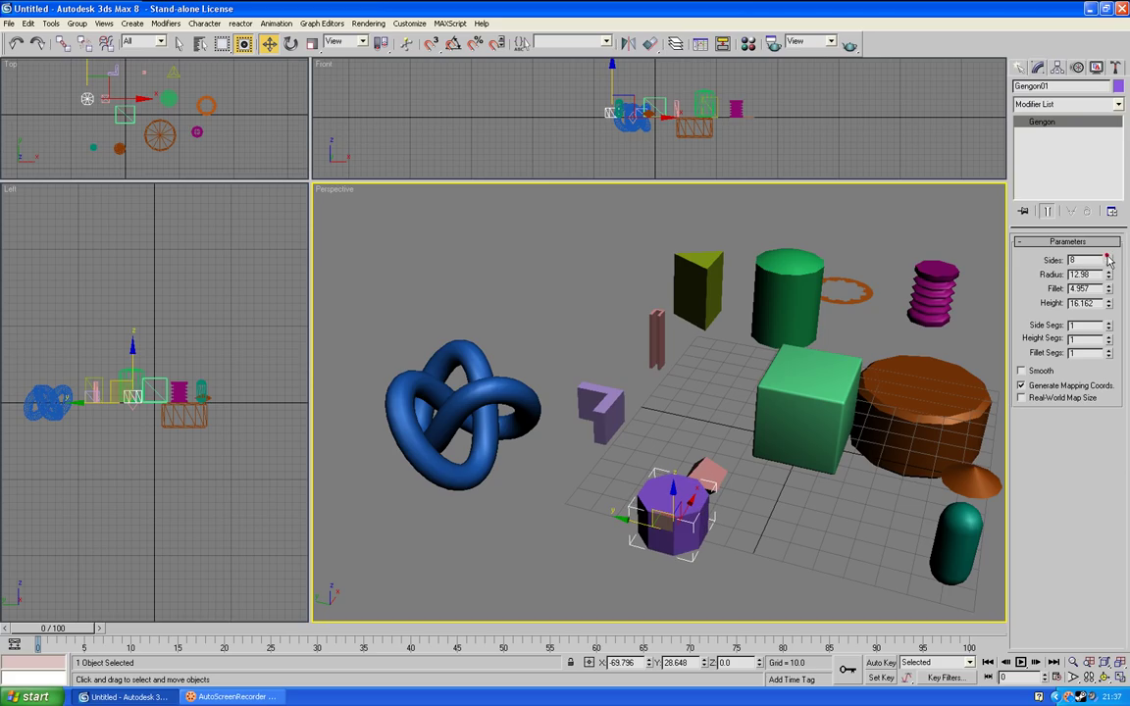
{"action": "left_click", "coordinate": [1109, 264]}
{"action": "left_click", "coordinate": [1108, 264]}
{"action": "left_click", "coordinate": [1109, 264]}
{"action": "left_click", "coordinate": [1109, 263]}
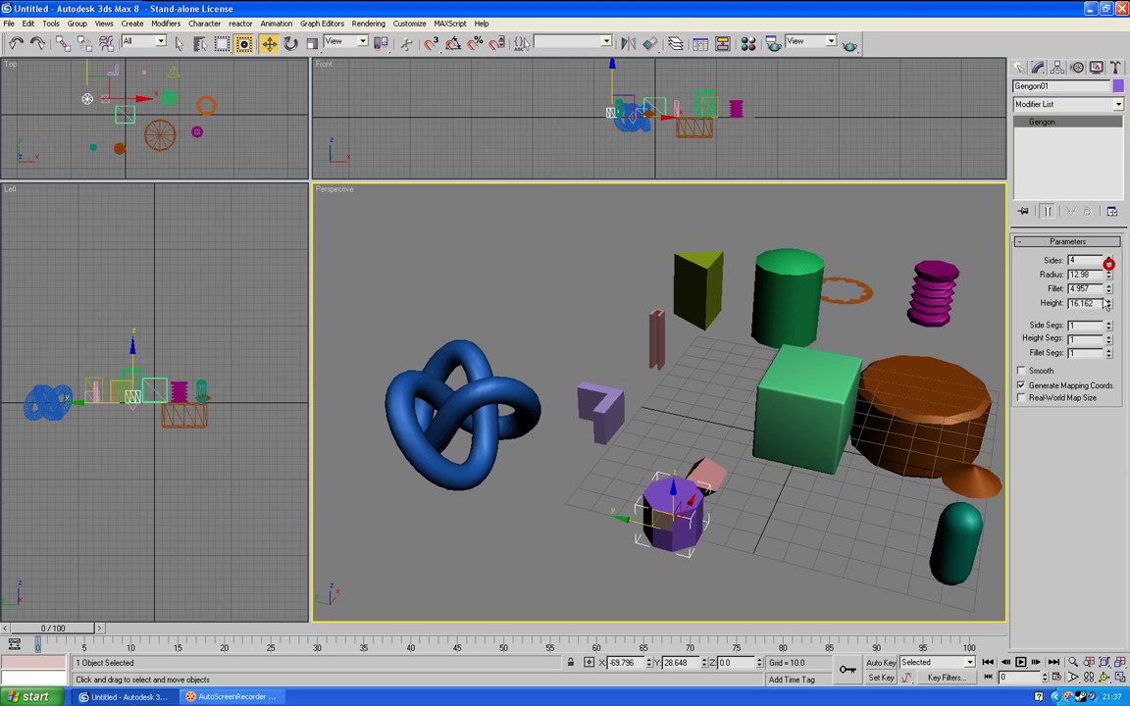
Try larger and smaller fillet values on the four-sided gengon, such as 8.957 and 5.16
{"action": "left_click", "coordinate": [1109, 284]}
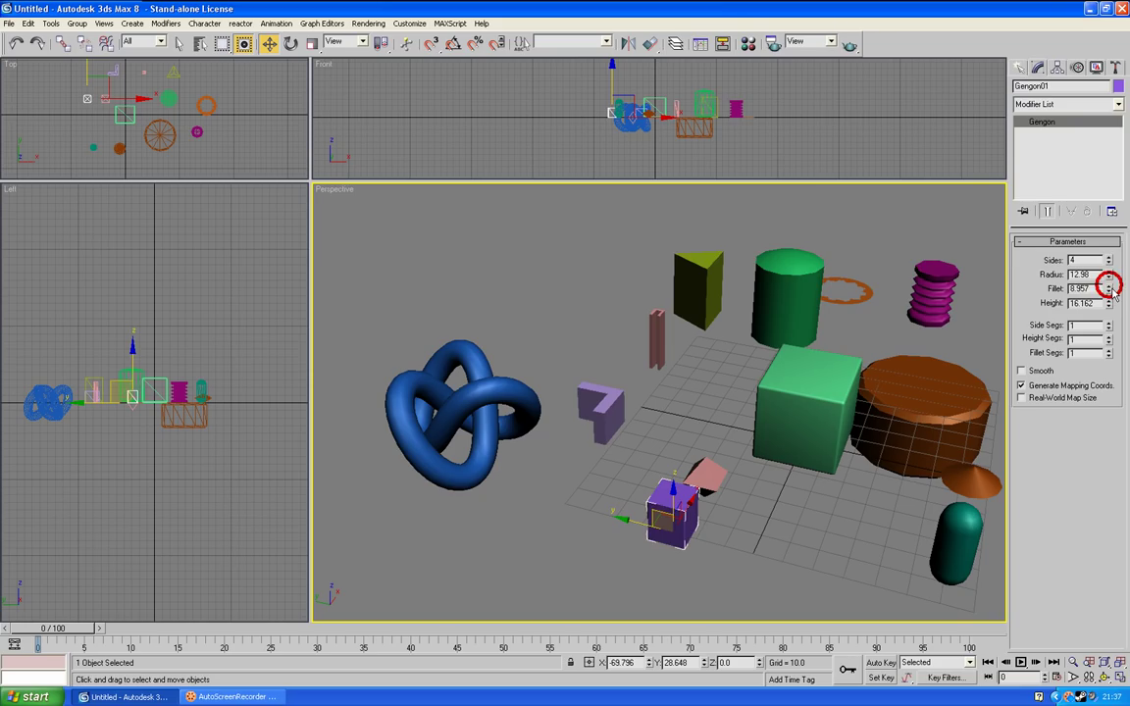
{"action": "left_click", "coordinate": [1110, 291]}
{"action": "left_click", "coordinate": [1109, 292]}
{"action": "left_click", "coordinate": [1109, 291]}
{"action": "left_click", "coordinate": [1110, 291]}
{"action": "left_click", "coordinate": [1110, 292]}
{"action": "left_click", "coordinate": [1110, 291]}
{"action": "left_click", "coordinate": [1110, 285]}
{"action": "left_click", "coordinate": [1110, 286]}
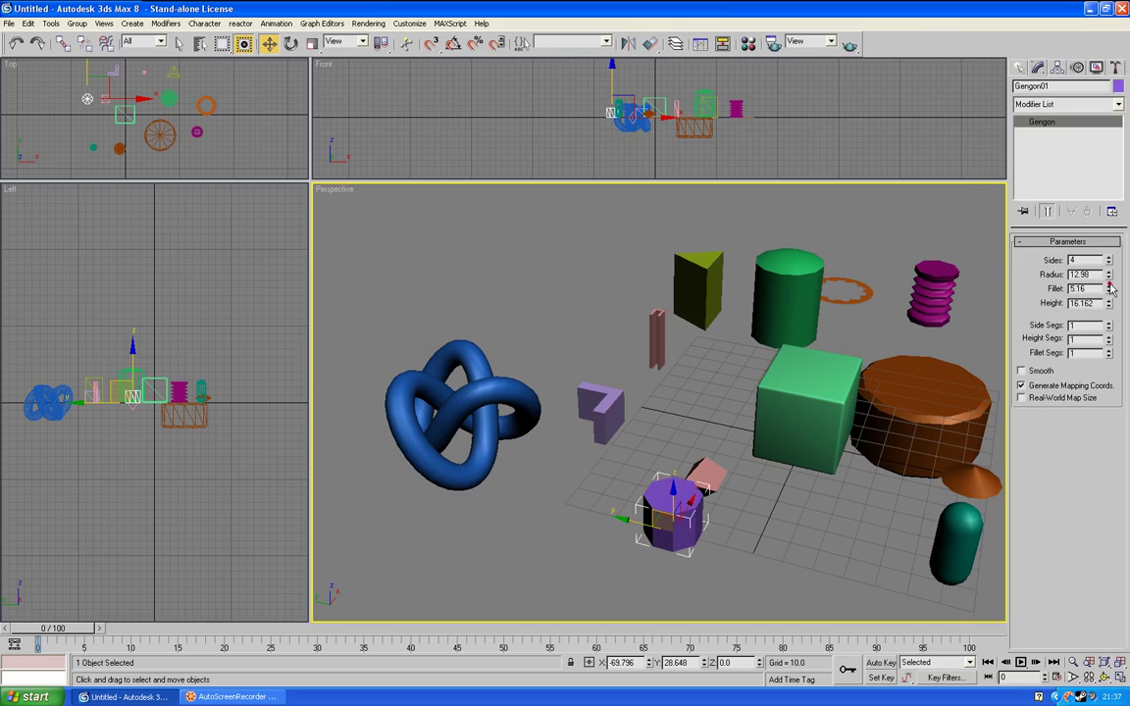
{"action": "left_click", "coordinate": [1109, 285]}
Set the gengon's number of sides to 9
{"action": "left_click", "coordinate": [1108, 258]}
{"action": "left_click", "coordinate": [1107, 258]}
{"action": "left_click", "coordinate": [1107, 258]}
{"action": "left_click", "coordinate": [1108, 258]}
{"action": "left_click", "coordinate": [1107, 258]}
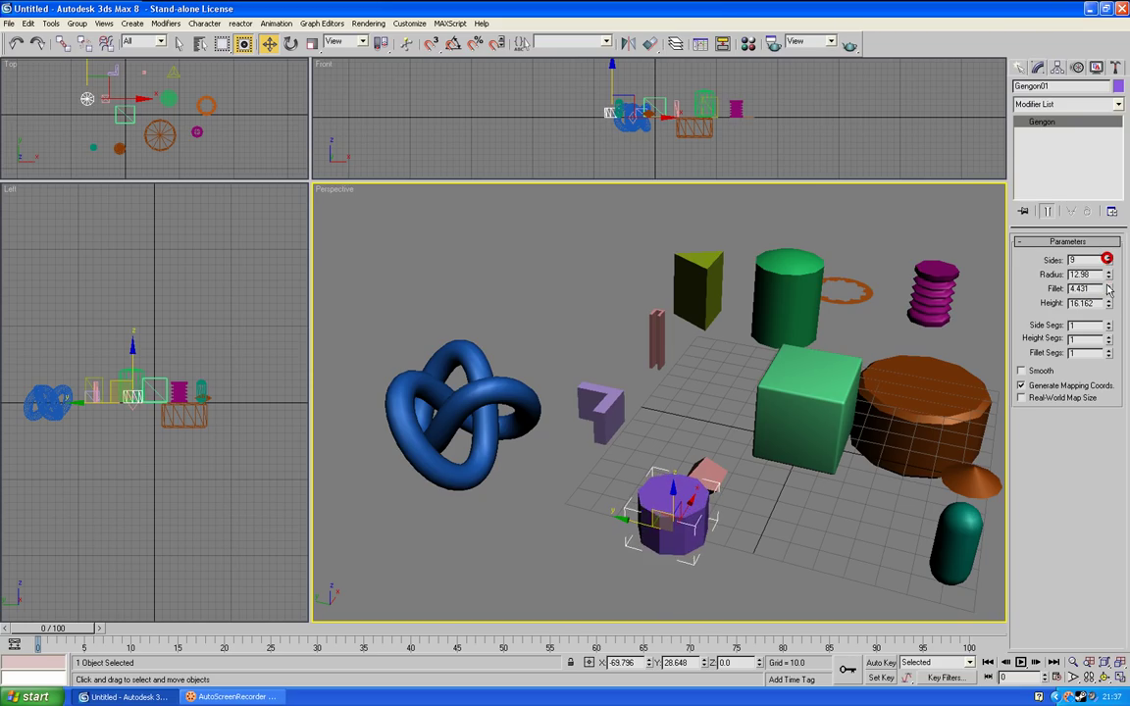
Reduce the gengon's radius to 6.98
{"action": "left_click", "coordinate": [1109, 277]}
{"action": "left_click", "coordinate": [1109, 276]}
{"action": "left_click", "coordinate": [1109, 277]}
{"action": "left_click", "coordinate": [1108, 276]}
{"action": "left_click", "coordinate": [1108, 277]}
{"action": "left_click", "coordinate": [1109, 277]}
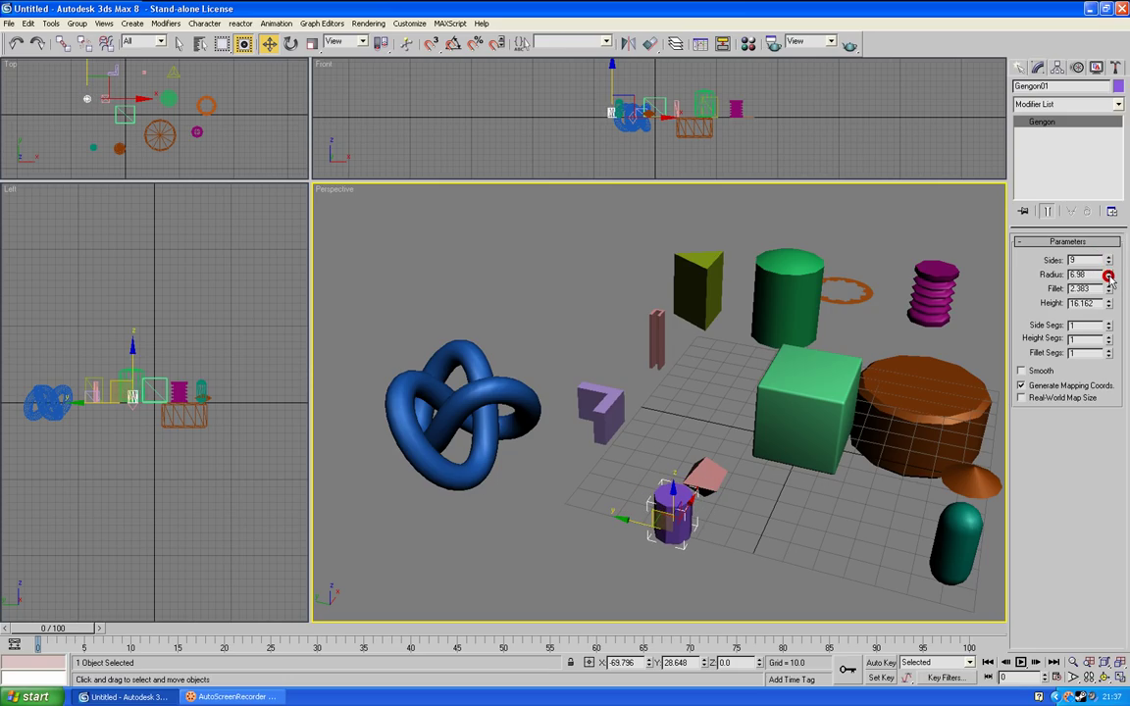
{"action": "left_click", "coordinate": [701, 359]}
{"action": "left_click", "coordinate": [668, 519]}
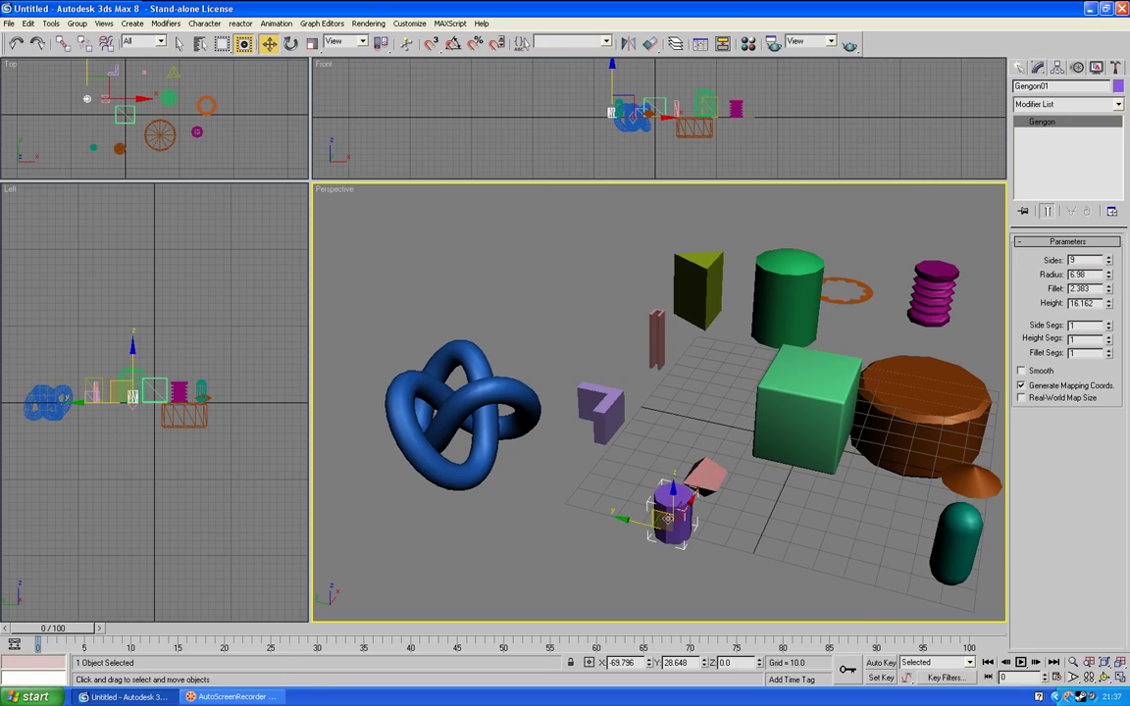
{"action": "left_click", "coordinate": [1104, 677]}
{"action": "left_click_drag", "start_coordinate": [824, 456], "coordinate": [743, 396]}
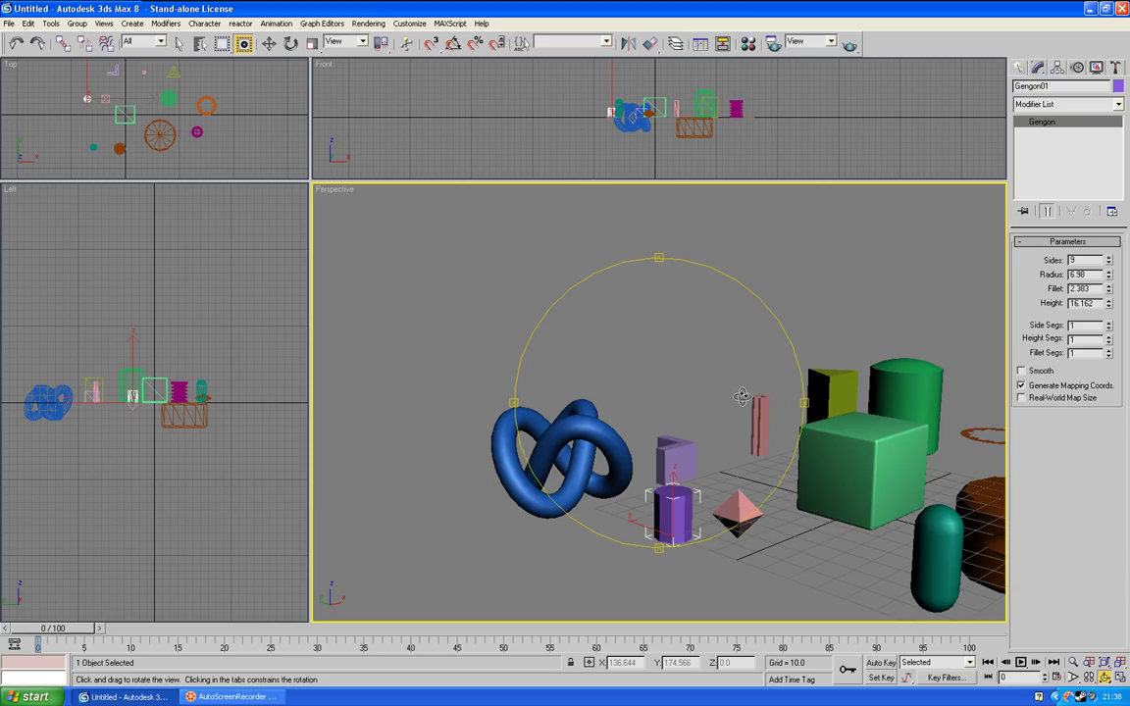
{"action": "left_click_drag", "start_coordinate": [669, 357], "coordinate": [650, 399]}
{"action": "left_click", "coordinate": [267, 43]}
{"action": "left_click", "coordinate": [509, 299]}
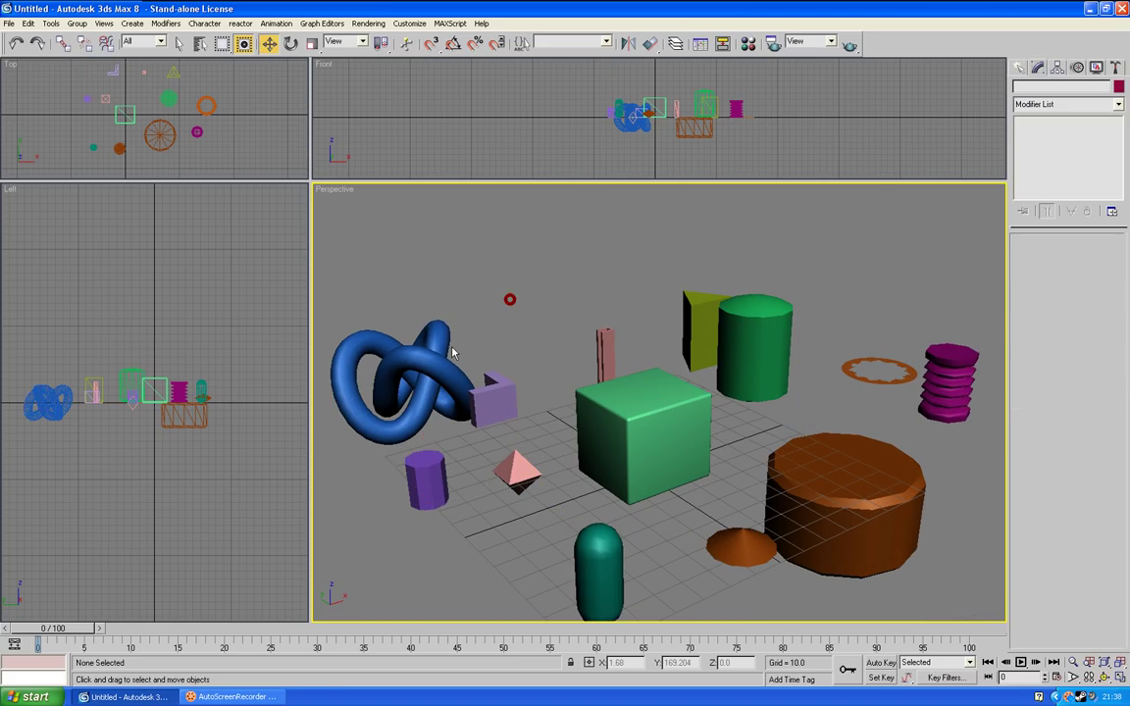
{"action": "left_click", "coordinate": [452, 353]}
Select the magenta hose and make its flex section start at 29% and end at 100%
{"action": "left_click", "coordinate": [960, 382]}
{"action": "middle_click_drag", "start_coordinate": [961, 383], "coordinate": [640, 404]}
{"action": "scroll", "coordinate": [654, 408], "scroll_direction": "up", "scroll_amount": 3}
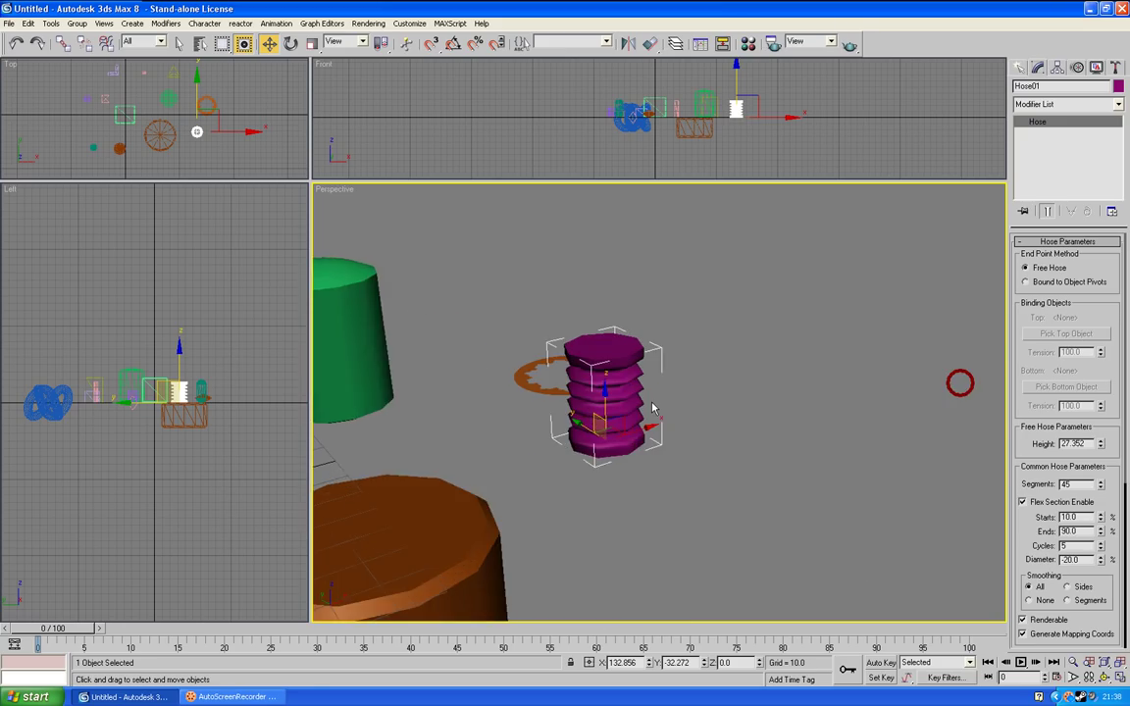
{"action": "scroll", "coordinate": [652, 403], "scroll_direction": "up", "scroll_amount": 3}
{"action": "left_click", "coordinate": [1105, 677]}
{"action": "left_click_drag", "start_coordinate": [725, 448], "coordinate": [677, 417]}
{"action": "left_click", "coordinate": [265, 42]}
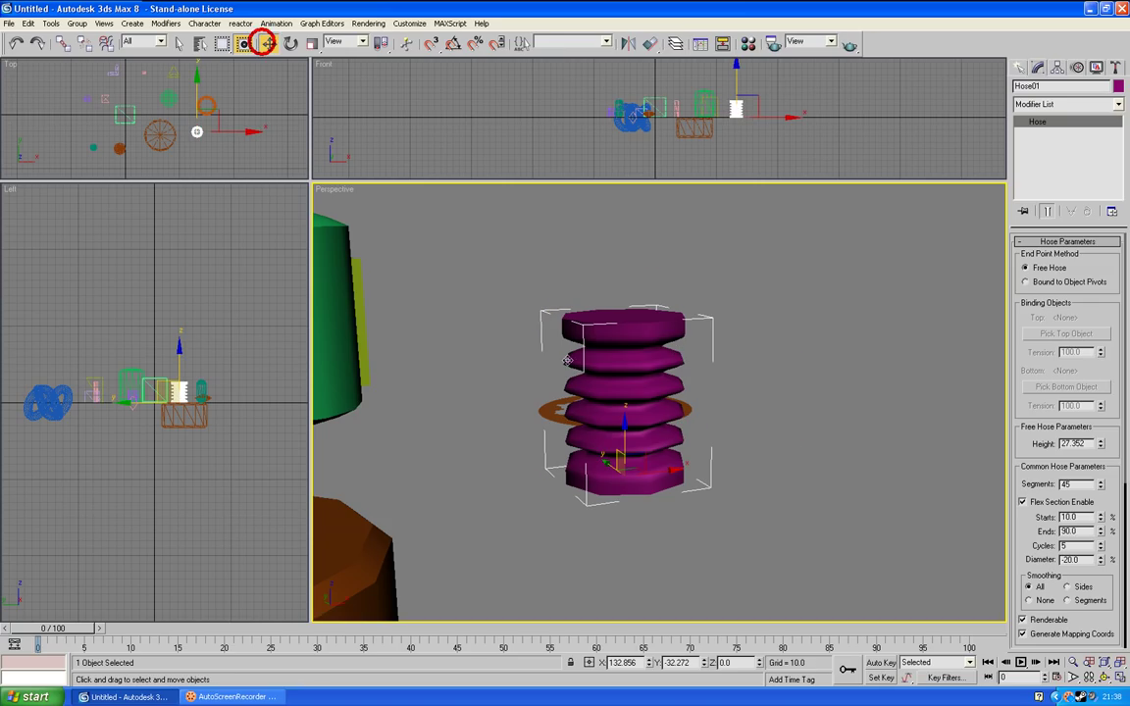
{"action": "left_click", "coordinate": [1101, 515]}
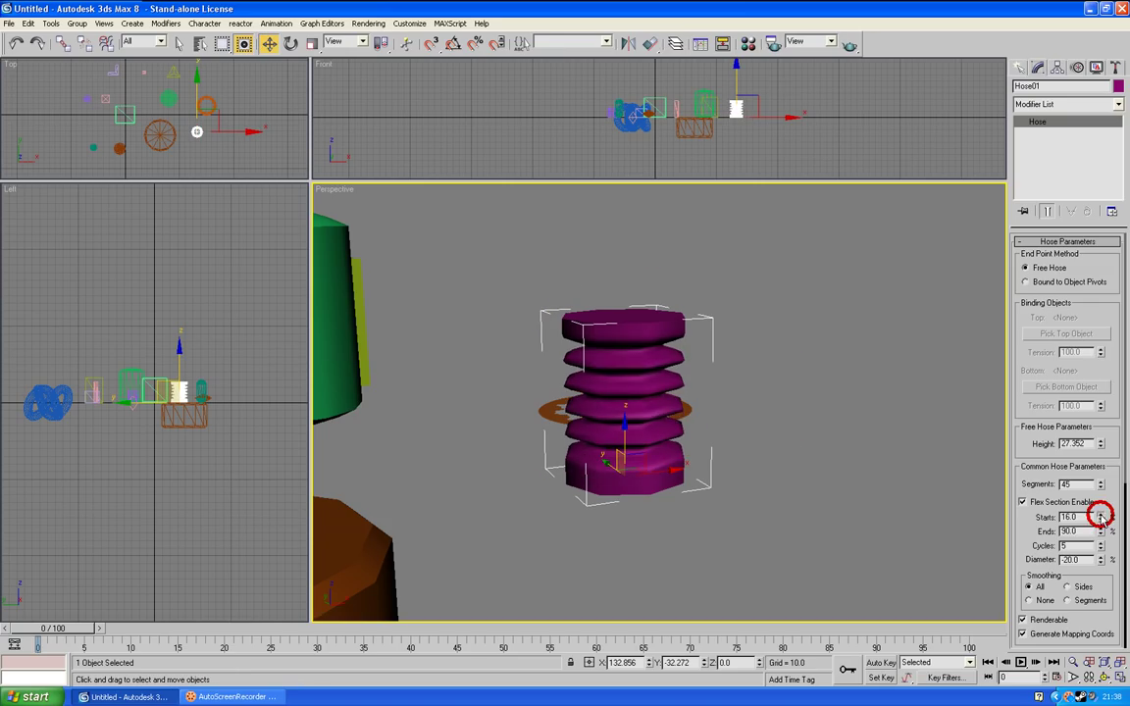
{"action": "left_click_drag", "start_coordinate": [1102, 518], "coordinate": [1103, 557]}
{"action": "left_click", "coordinate": [1100, 532]}
Set the hose's number of flex cycles to 4
{"action": "left_click", "coordinate": [1101, 543]}
{"action": "left_click", "coordinate": [1102, 543]}
{"action": "left_click", "coordinate": [1101, 544]}
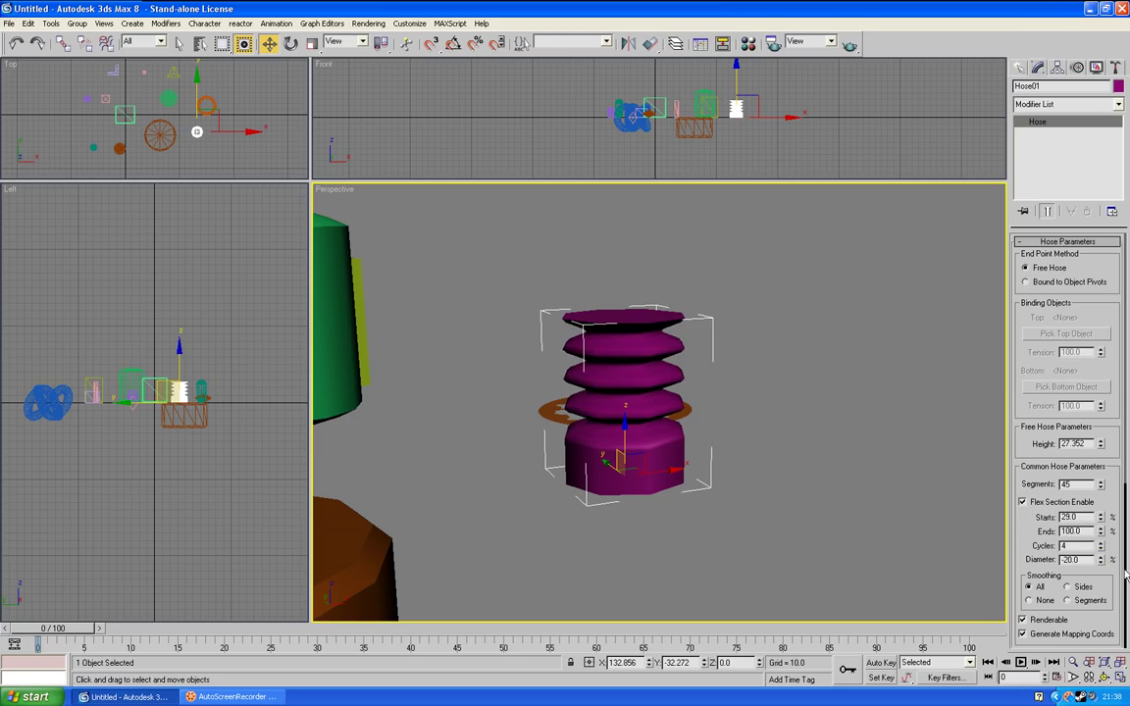
Try flex section diameters of -1% and -10% on the hose
{"action": "left_click_drag", "start_coordinate": [1100, 558], "coordinate": [978, 562]}
{"action": "type", "text": "-1"}
{"action": "key", "text": "Return"}
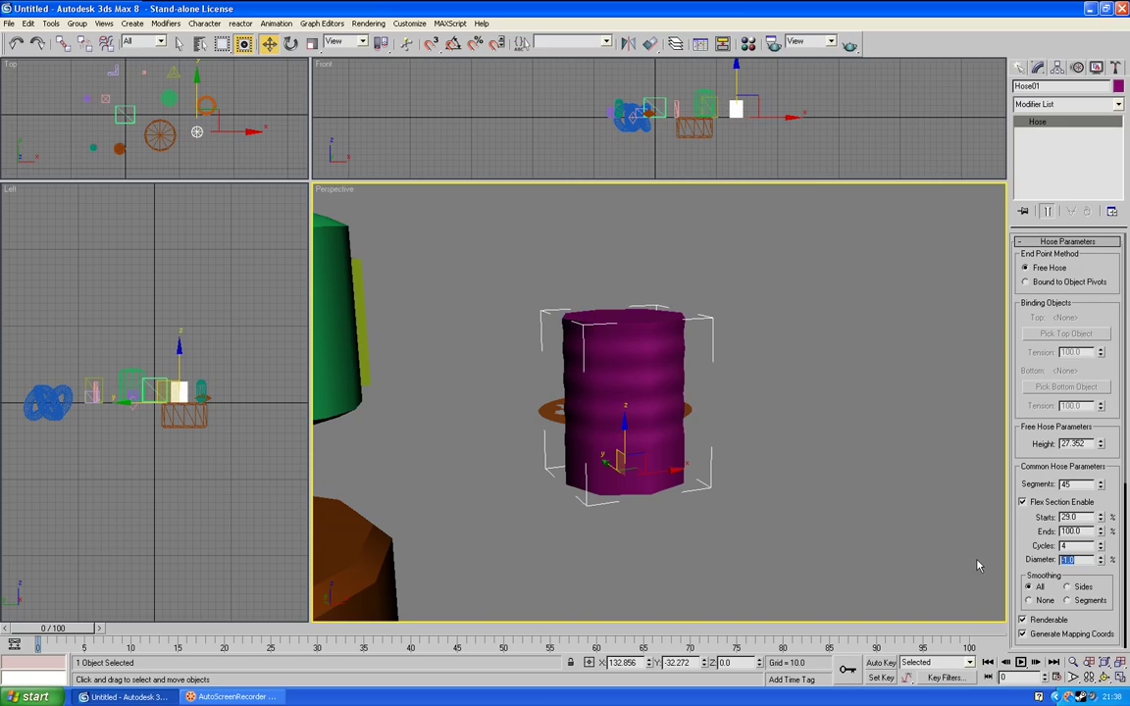
{"action": "left_click", "coordinate": [1079, 560]}
{"action": "type", "text": "0"}
{"action": "key", "text": "Return"}
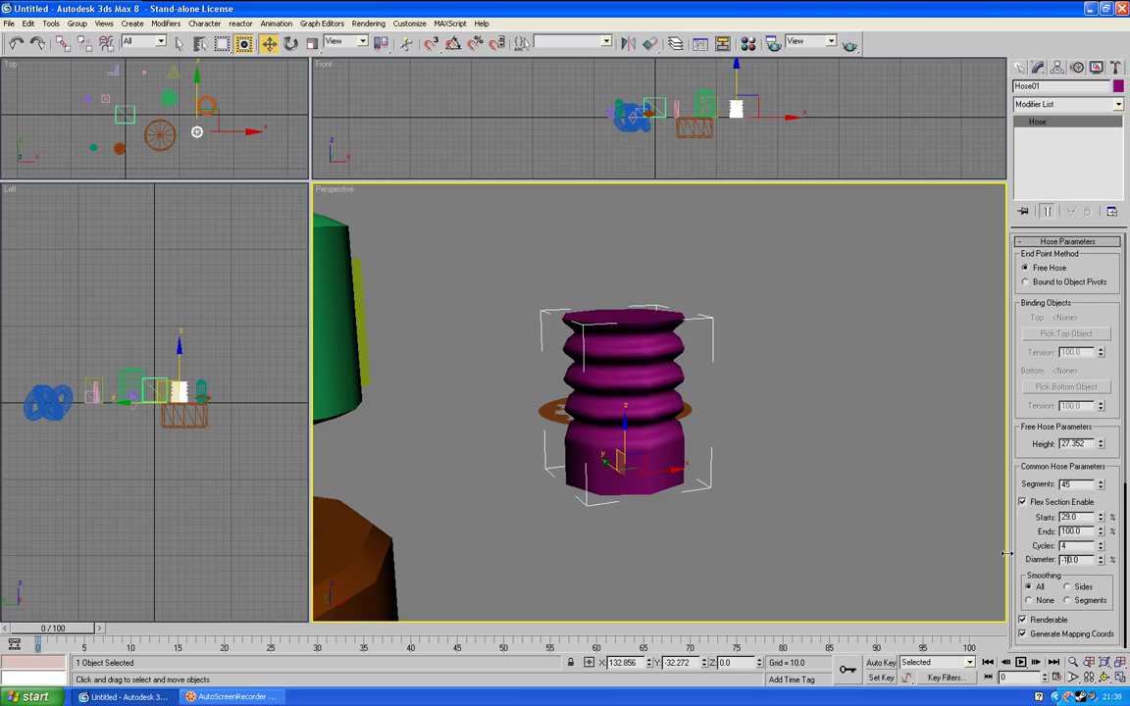
Set the hose's flex section diameter to -30%
{"action": "key", "text": "BackSpace"}
{"action": "type", "text": "3"}
{"action": "key", "text": "Return"}
{"action": "left_click", "coordinate": [948, 453]}
{"action": "key", "text": "ctrl+z"}
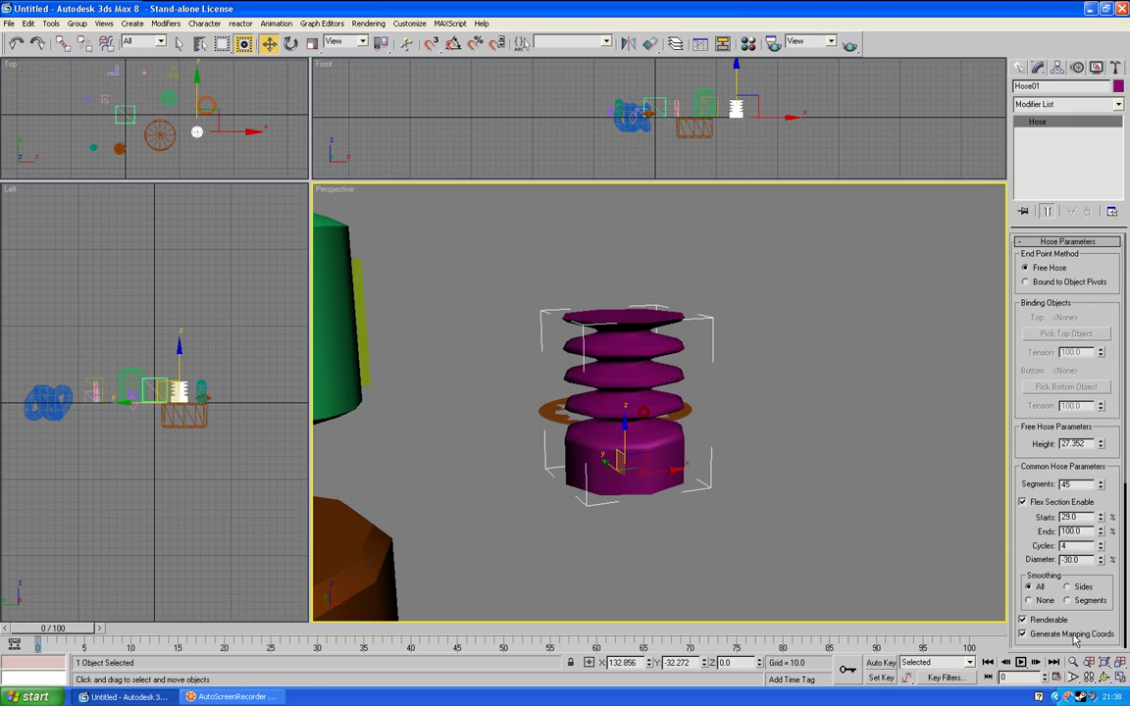
Select the blue torus knot and raise it along the Z axis to about 11.84
{"action": "key", "text": "ctrl+r"}
{"action": "mouse_move", "coordinate": [647, 424]}
{"action": "left_mouse_down"}
{"action": "mouse_move", "coordinate": [647, 380]}
{"action": "mouse_move", "coordinate": [740, 389]}
{"action": "mouse_move", "coordinate": [667, 422]}
{"action": "mouse_move", "coordinate": [637, 403]}
{"action": "left_mouse_up"}
{"action": "scroll", "coordinate": [637, 404], "scroll_direction": "down", "scroll_amount": 5}
{"action": "middle_click_drag", "start_coordinate": [348, 381], "coordinate": [657, 400]}
{"action": "scroll", "coordinate": [647, 380], "scroll_direction": "up", "scroll_amount": 5}
{"action": "left_click", "coordinate": [267, 43]}
{"action": "left_click", "coordinate": [474, 320]}
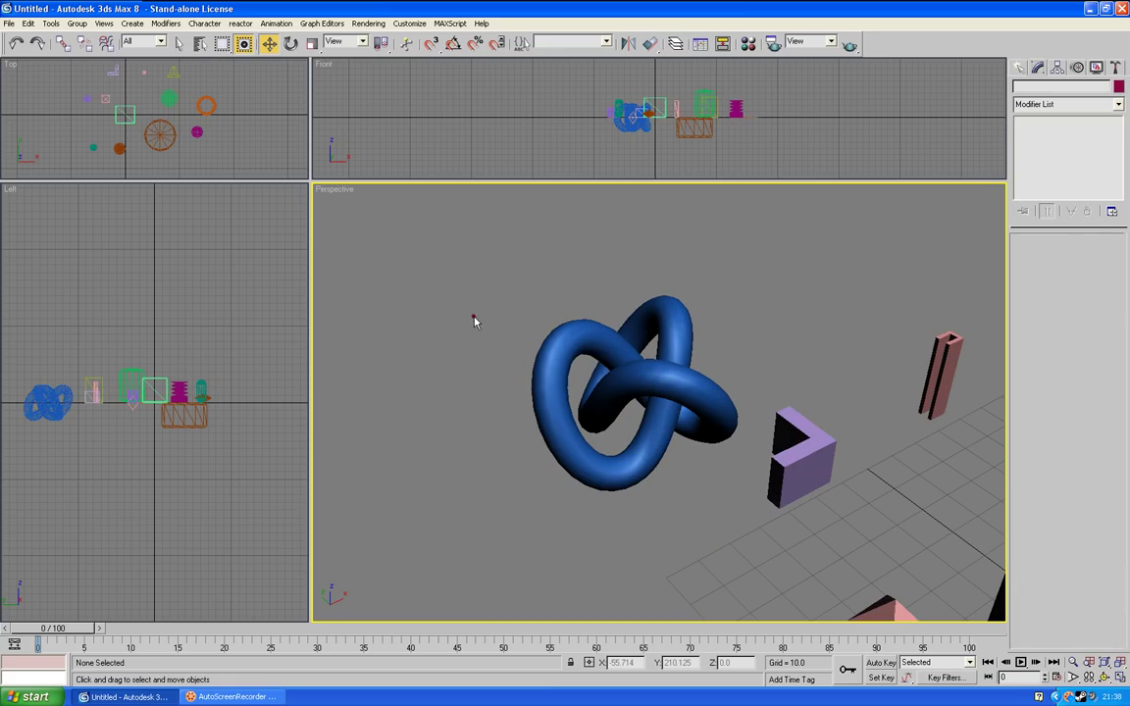
{"action": "left_click", "coordinate": [703, 381]}
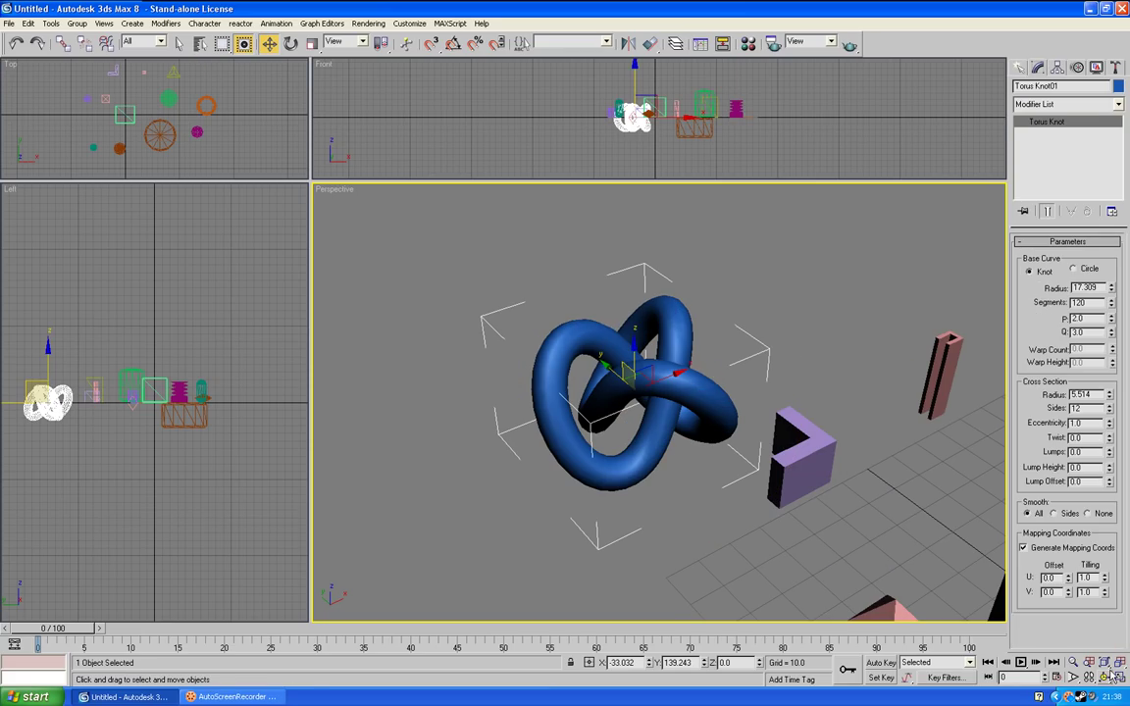
{"action": "key", "text": "ctrl+r"}
{"action": "left_click_drag", "start_coordinate": [677, 388], "coordinate": [704, 384]}
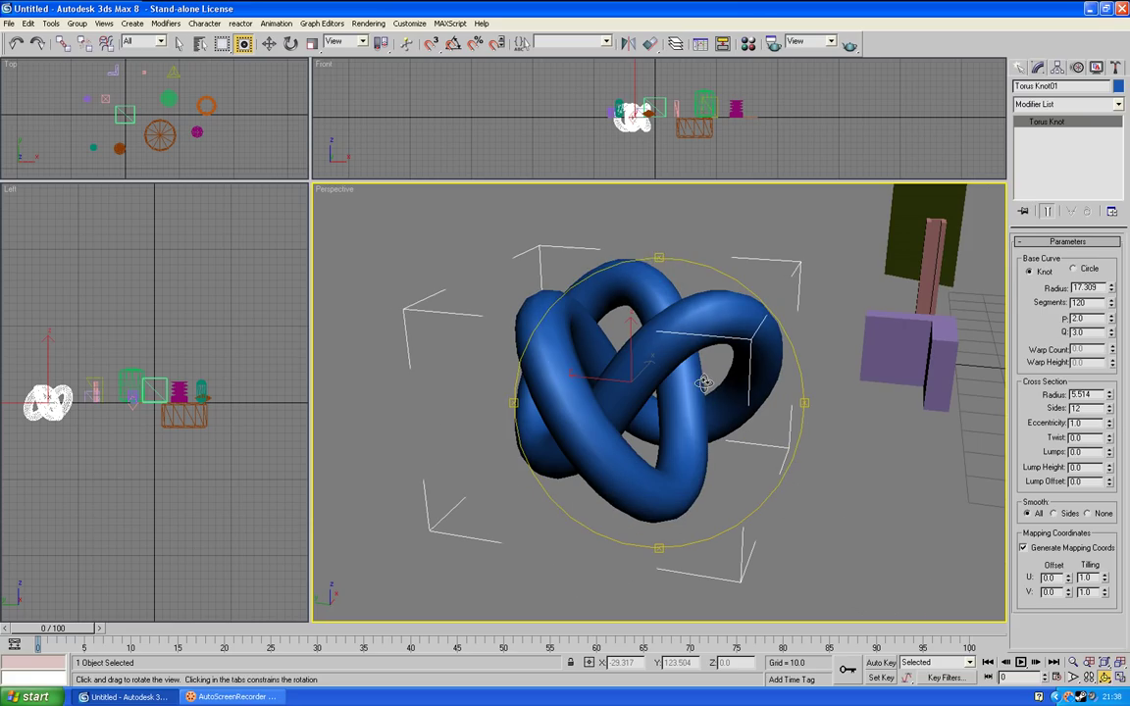
{"action": "left_click", "coordinate": [268, 43]}
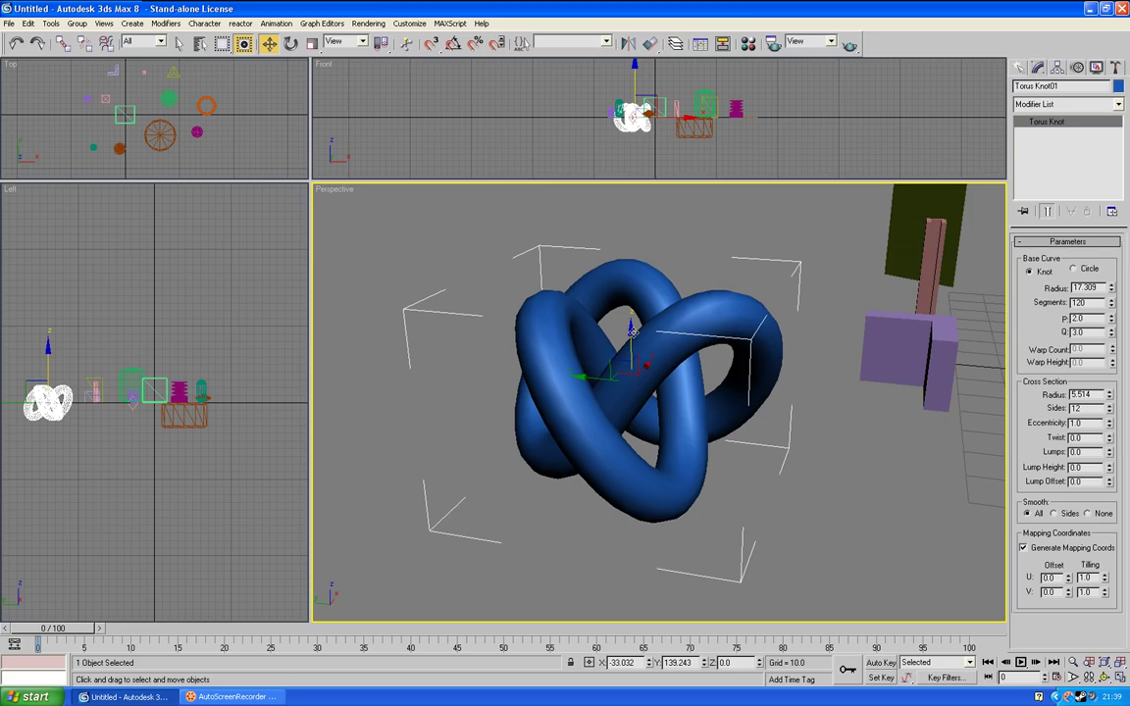
{"action": "left_click_drag", "start_coordinate": [631, 333], "coordinate": [631, 286]}
{"action": "scroll", "coordinate": [642, 336], "scroll_direction": "down", "scroll_amount": 2}
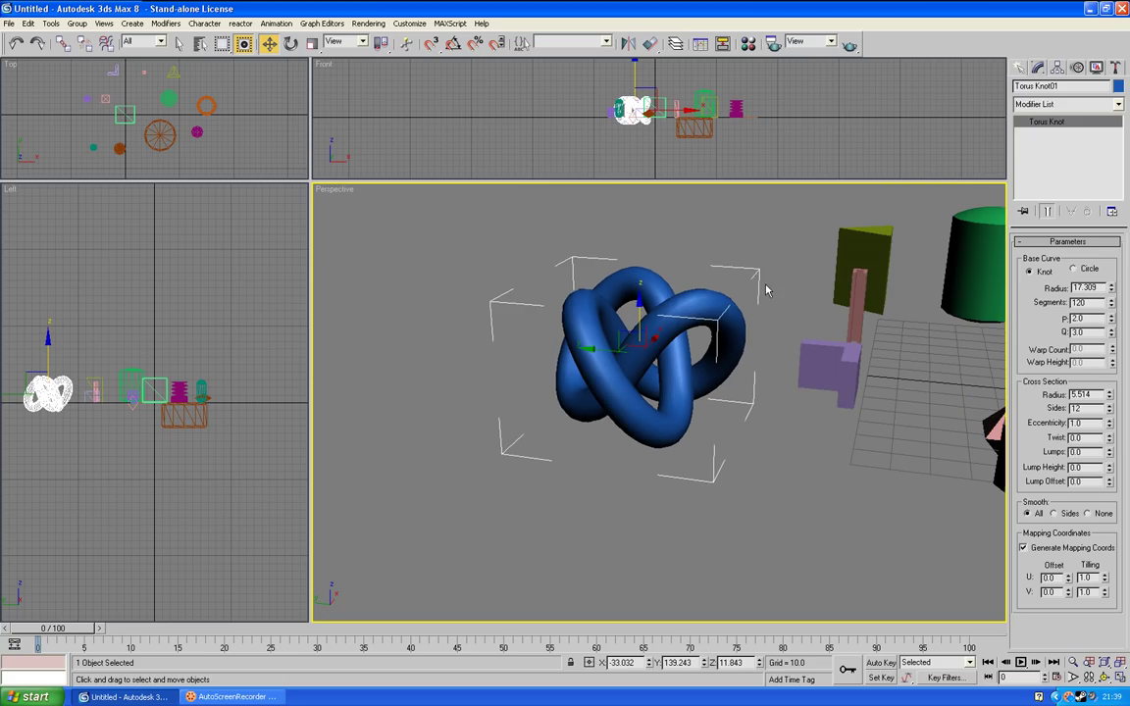
{"action": "left_click", "coordinate": [765, 380]}
{"action": "left_click", "coordinate": [733, 363]}
{"action": "left_click", "coordinate": [807, 423]}
{"action": "left_click", "coordinate": [721, 365]}
{"action": "left_click", "coordinate": [804, 361]}
{"action": "left_click", "coordinate": [743, 344]}
{"action": "left_click", "coordinate": [734, 328]}
{"action": "left_click", "coordinate": [744, 416]}
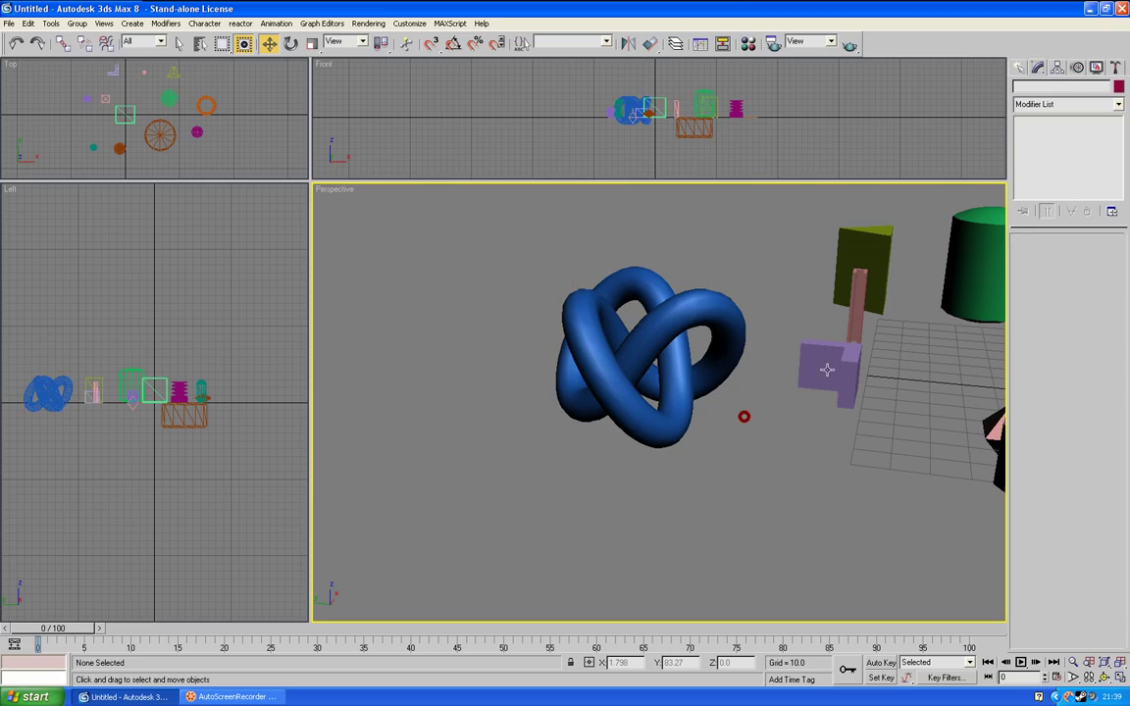
{"action": "left_click", "coordinate": [733, 327]}
Select the oil tank, the capsule and the hedra in turn to view their parameters
{"action": "middle_click_drag", "start_coordinate": [804, 456], "coordinate": [598, 260], "text": "alt"}
{"action": "left_click", "coordinate": [596, 265]}
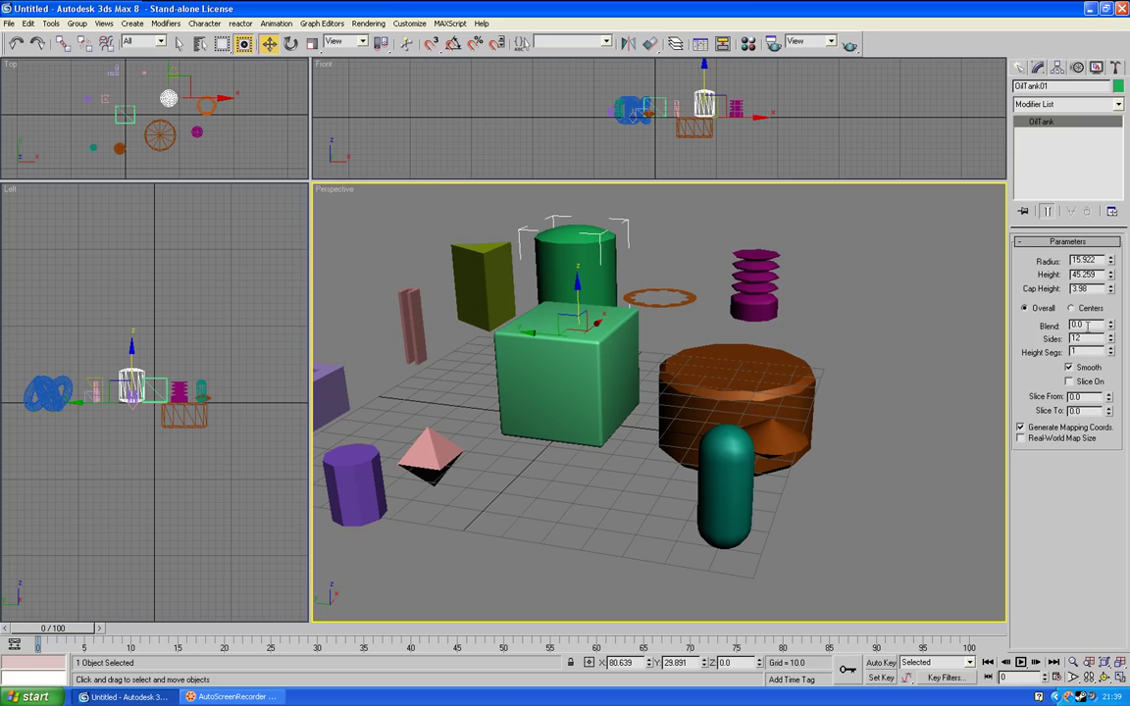
{"action": "left_click", "coordinate": [773, 457]}
{"action": "left_click", "coordinate": [723, 517]}
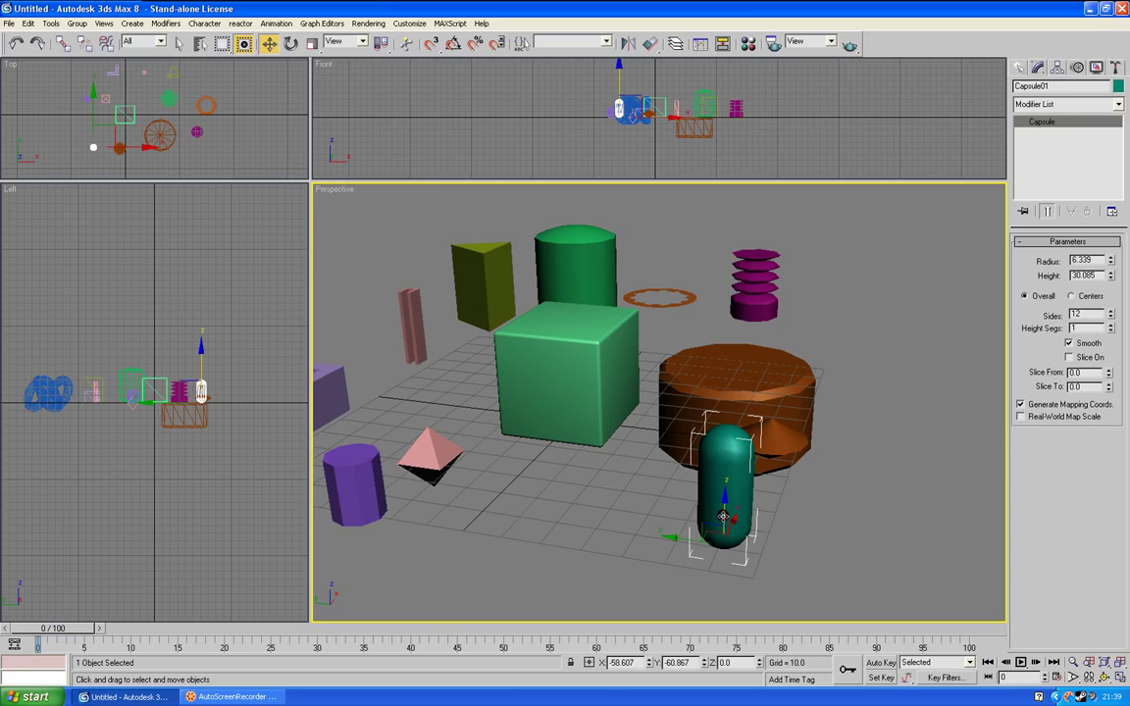
{"action": "left_click", "coordinate": [430, 453]}
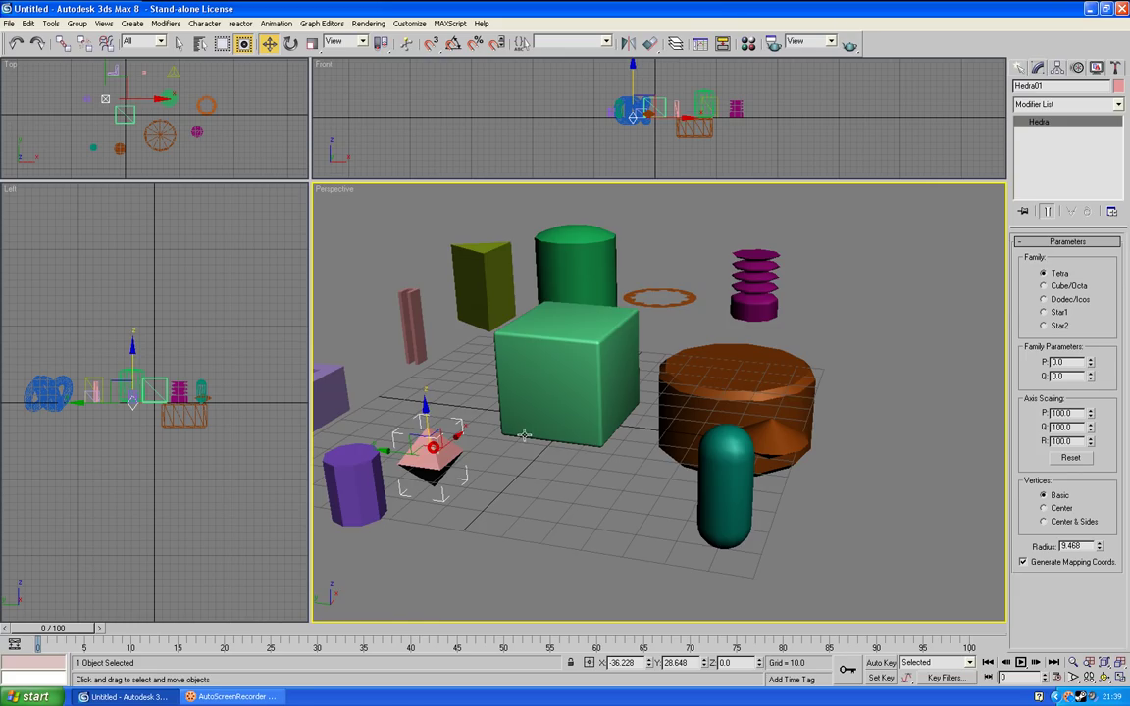
Select the flat orange ringwave and look through its size, timing and edge breakup parameters
{"action": "left_click", "coordinate": [1104, 677]}
{"action": "left_click_drag", "start_coordinate": [694, 385], "coordinate": [618, 451]}
{"action": "left_click", "coordinate": [269, 43]}
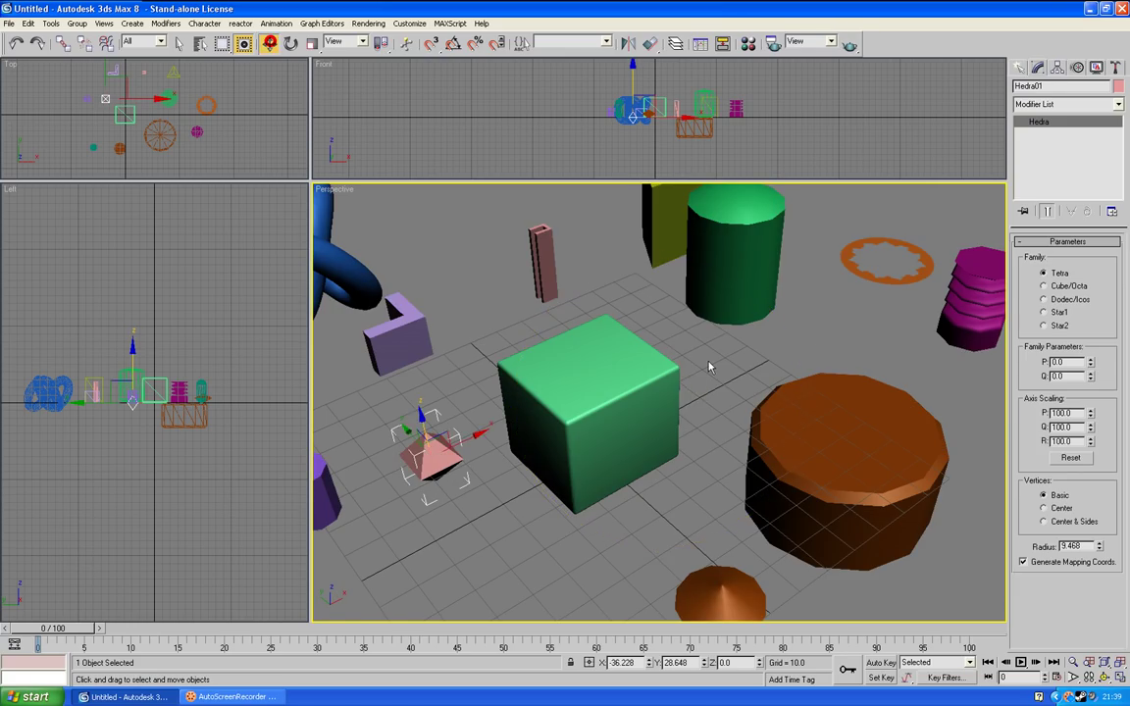
{"action": "middle_click_drag", "start_coordinate": [824, 330], "coordinate": [588, 437]}
{"action": "scroll", "coordinate": [686, 383], "scroll_direction": "up", "scroll_amount": 5}
{"action": "left_click", "coordinate": [637, 367]}
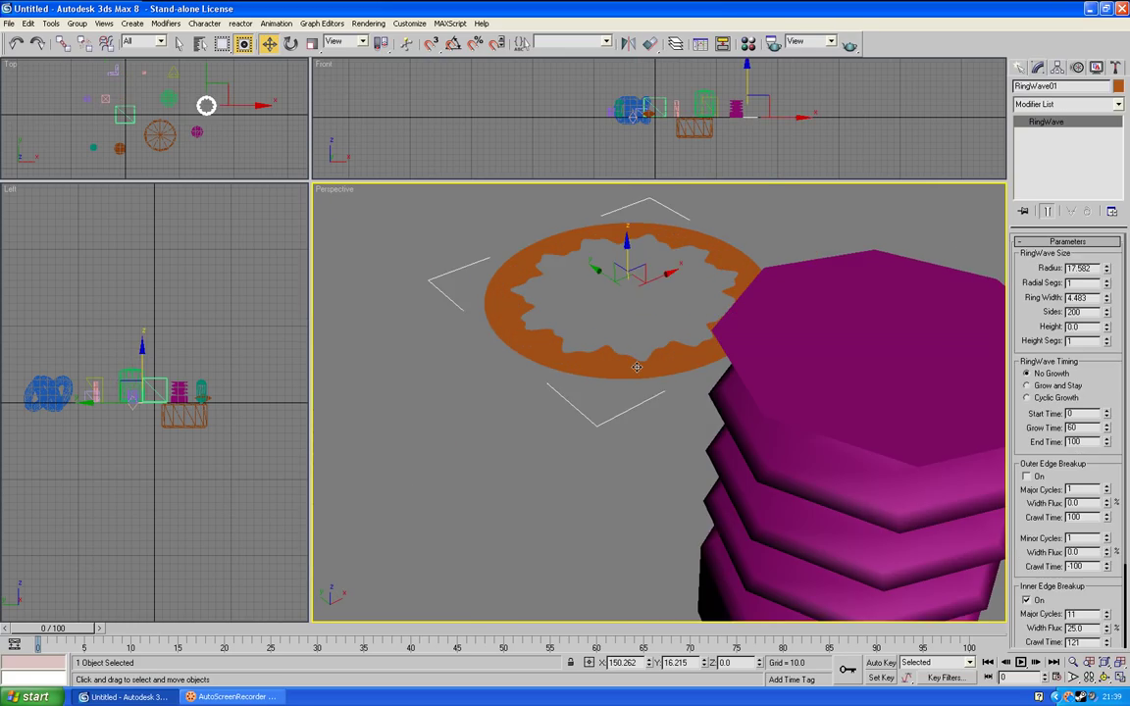
{"action": "middle_click_drag", "start_coordinate": [637, 367], "coordinate": [659, 406]}
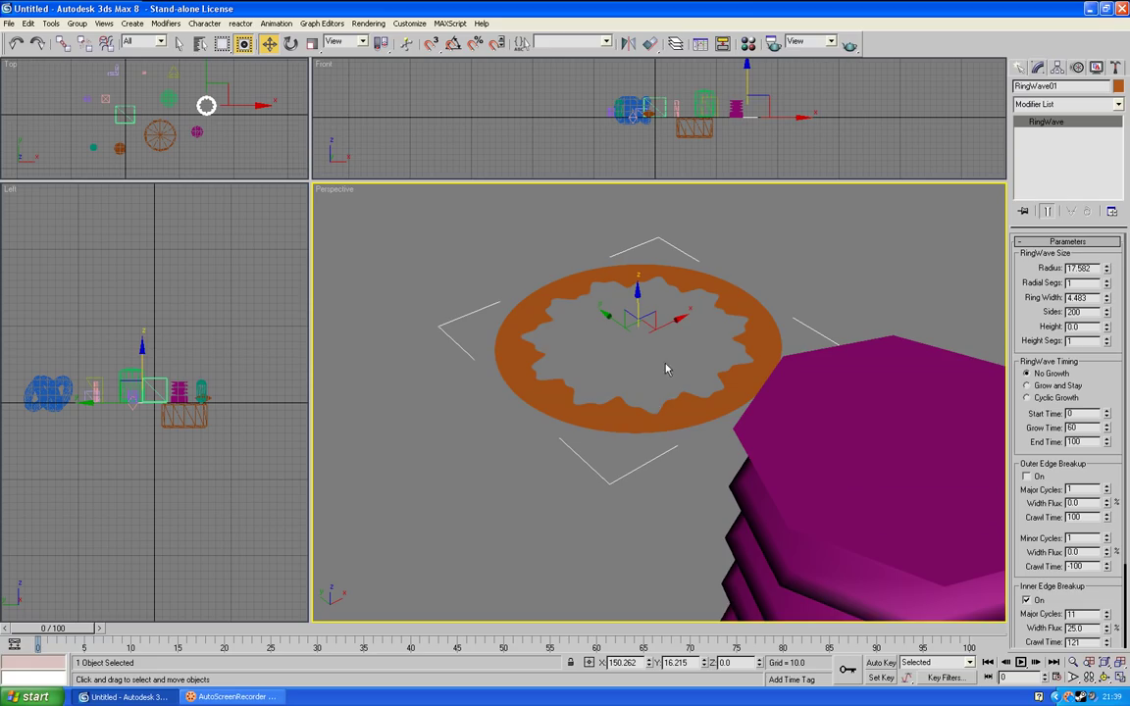
{"action": "middle_click_drag", "start_coordinate": [666, 363], "coordinate": [670, 389]}
{"action": "left_click", "coordinate": [1028, 477]}
{"action": "scroll", "coordinate": [1030, 474], "scroll_direction": "down", "scroll_amount": 5}
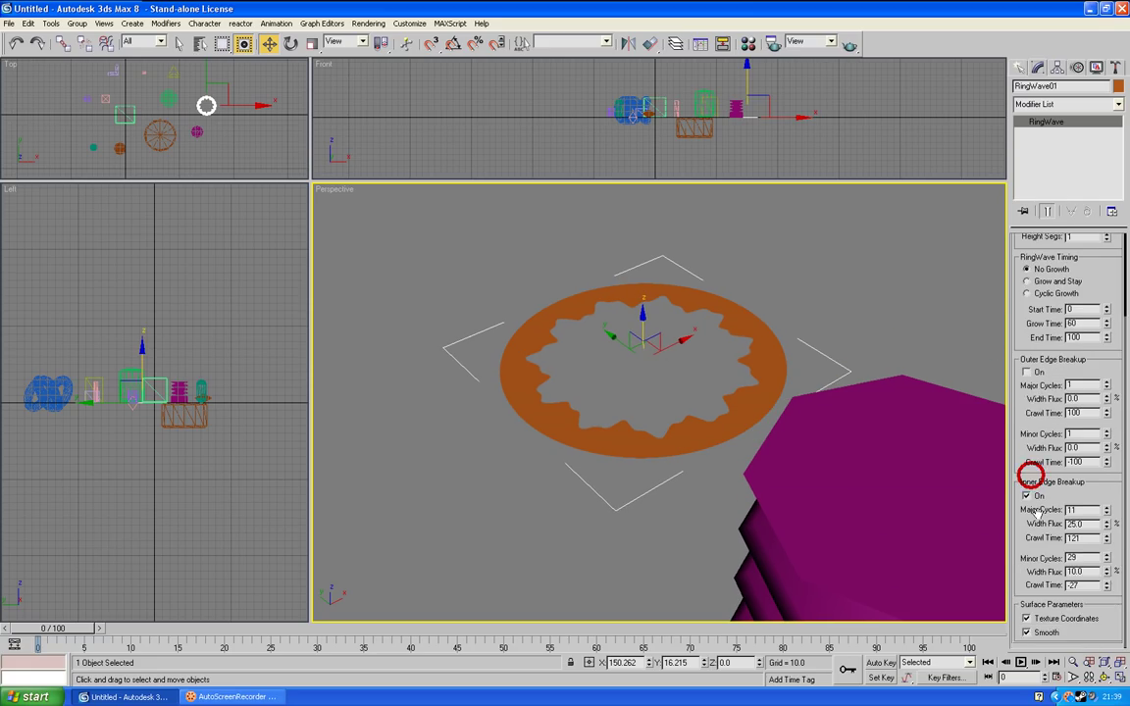
{"action": "scroll", "coordinate": [1030, 470], "scroll_direction": "up", "scroll_amount": 5}
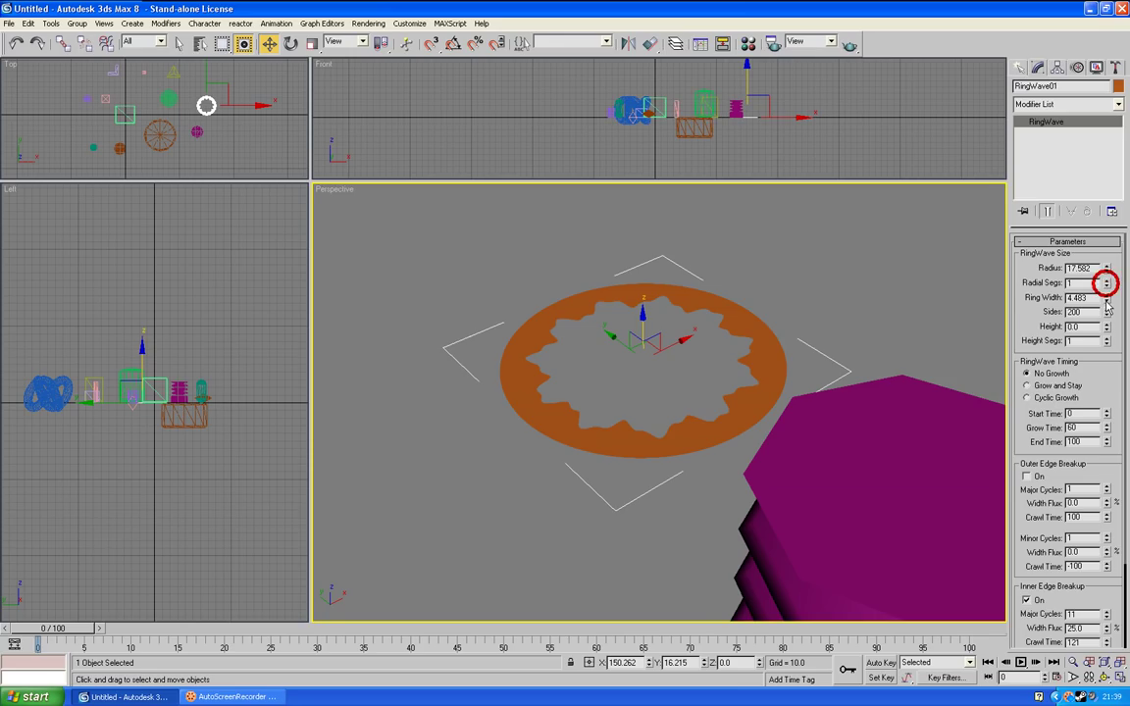
Set the ringwave's ring width to 9.483 and its height to 9
{"action": "left_click", "coordinate": [1105, 296]}
{"action": "left_click", "coordinate": [1105, 296]}
{"action": "left_click", "coordinate": [1106, 296]}
{"action": "left_click", "coordinate": [1105, 297]}
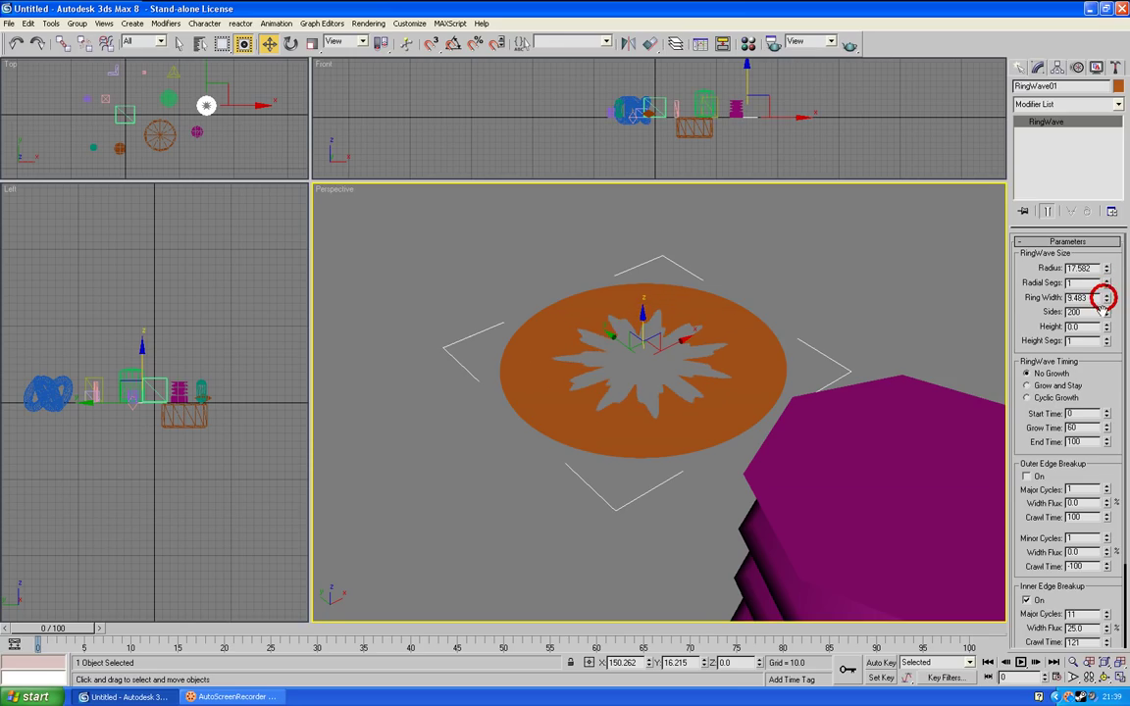
{"action": "left_click_drag", "start_coordinate": [1107, 325], "coordinate": [1107, 326]}
{"action": "left_click", "coordinate": [926, 302]}
{"action": "left_click", "coordinate": [733, 336]}
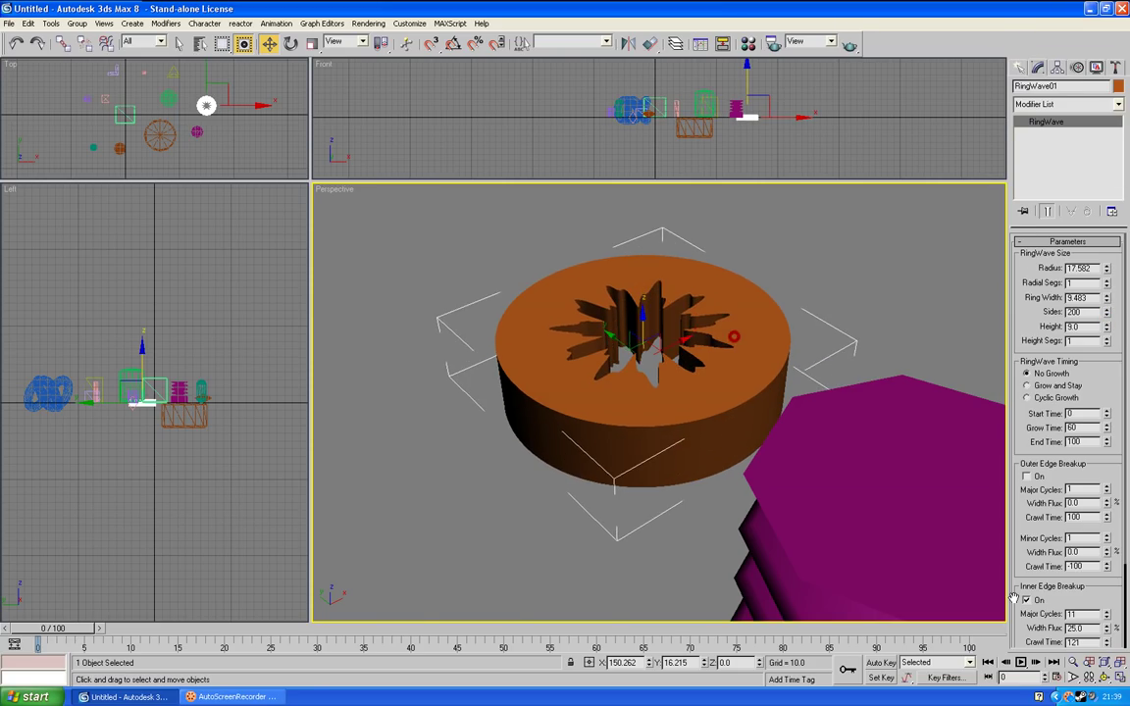
Move the ringwave in the Top viewport so it is centred on the hose, at about X 132.2, Y -33.5
{"action": "left_click", "coordinate": [1103, 676]}
{"action": "left_click_drag", "start_coordinate": [725, 385], "coordinate": [708, 406]}
{"action": "middle_click_drag", "start_coordinate": [708, 407], "coordinate": [620, 404], "text": "alt"}
{"action": "scroll", "coordinate": [620, 404], "scroll_direction": "down", "scroll_amount": 5}
{"action": "scroll", "coordinate": [658, 403], "scroll_direction": "up", "scroll_amount": 3}
{"action": "middle_click_drag", "start_coordinate": [671, 441], "coordinate": [716, 361]}
{"action": "left_click", "coordinate": [269, 43]}
{"action": "right_click", "coordinate": [239, 115]}
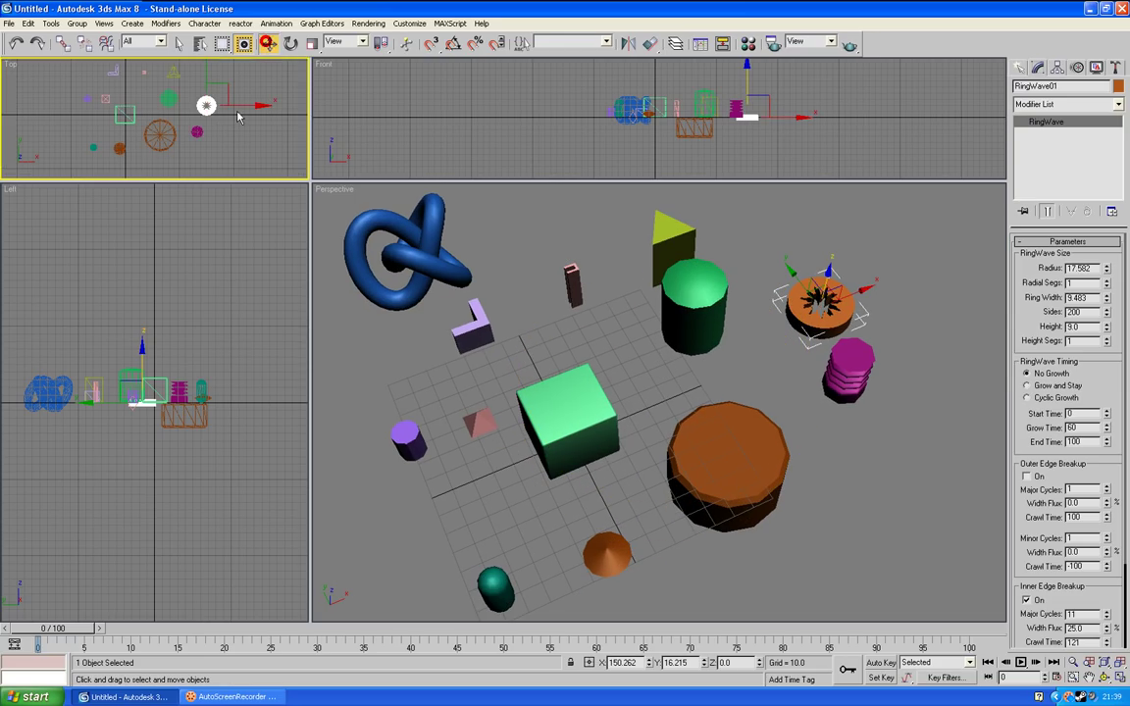
{"action": "scroll", "coordinate": [217, 111], "scroll_direction": "up", "scroll_amount": 3}
{"action": "scroll", "coordinate": [217, 111], "scroll_direction": "down", "scroll_amount": 1}
{"action": "middle_click_drag", "start_coordinate": [217, 110], "coordinate": [147, 130]}
{"action": "left_click_drag", "start_coordinate": [183, 105], "coordinate": [166, 163]}
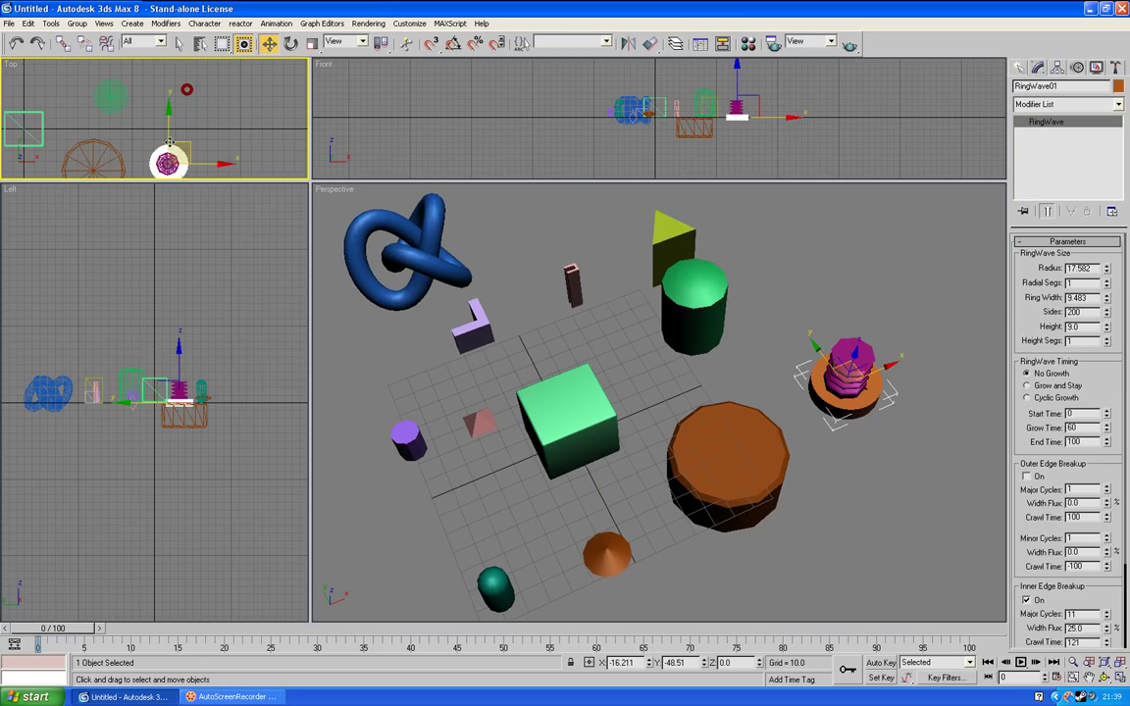
Raise the ringwave in the Front viewport to a Z position of about 33, on top of the hose
{"action": "right_click", "coordinate": [438, 81]}
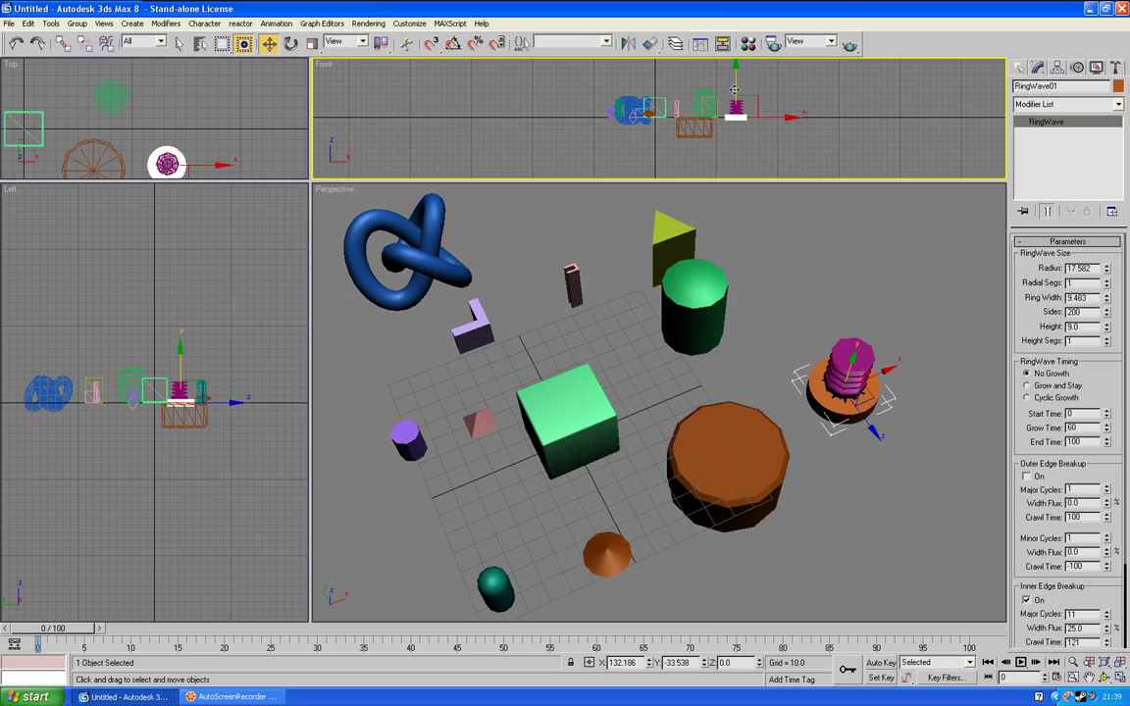
{"action": "left_click_drag", "start_coordinate": [735, 94], "coordinate": [734, 69]}
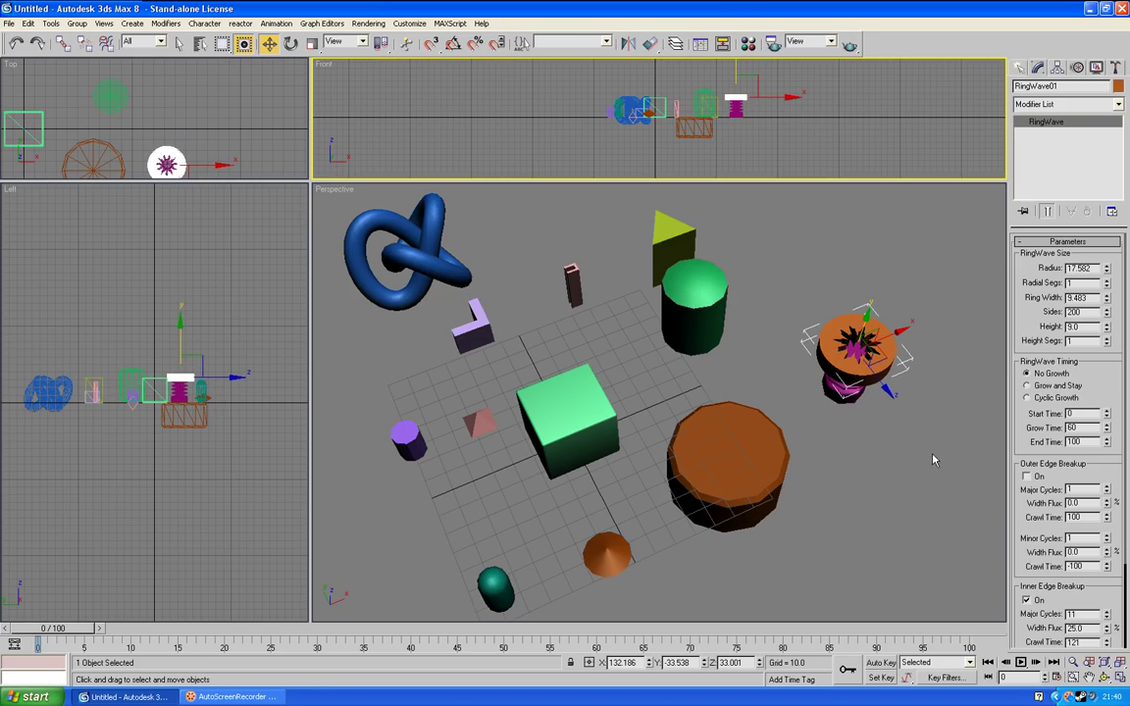
{"action": "left_click", "coordinate": [1103, 677]}
{"action": "left_click_drag", "start_coordinate": [721, 343], "coordinate": [754, 330]}
{"action": "middle_click_drag", "start_coordinate": [753, 330], "coordinate": [564, 410]}
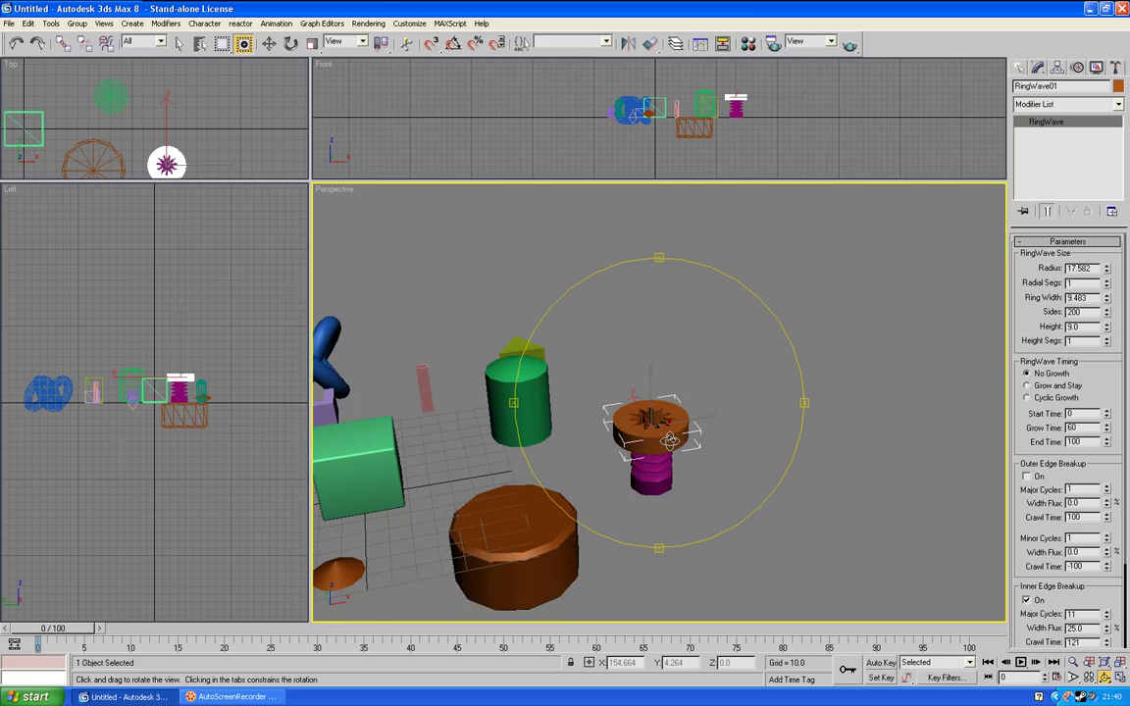
{"action": "middle_click_drag", "start_coordinate": [691, 494], "coordinate": [669, 420]}
{"action": "scroll", "coordinate": [661, 385], "scroll_direction": "up", "scroll_amount": 3}
{"action": "left_click_drag", "start_coordinate": [662, 385], "coordinate": [412, 129]}
{"action": "left_click", "coordinate": [269, 43]}
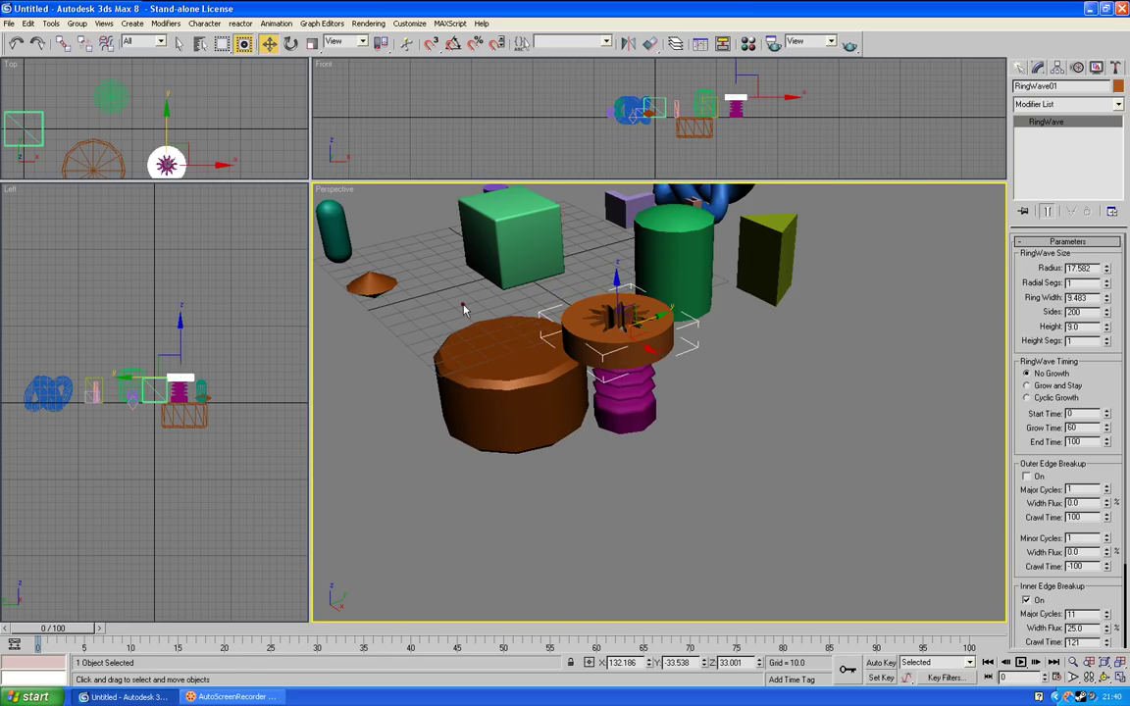
Select the chamfer box and the torus knot in turn to view their parameters
{"action": "middle_click_drag", "start_coordinate": [466, 305], "coordinate": [661, 406]}
{"action": "left_click", "coordinate": [661, 407]}
{"action": "left_click", "coordinate": [657, 326]}
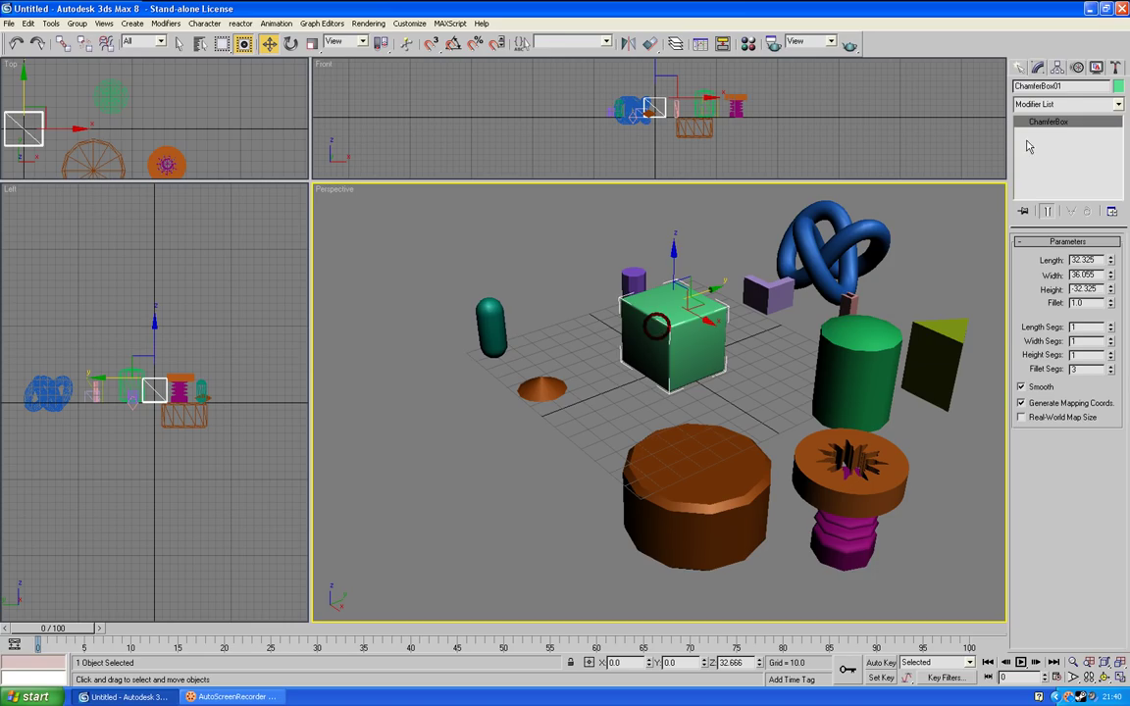
{"action": "left_click", "coordinate": [814, 263]}
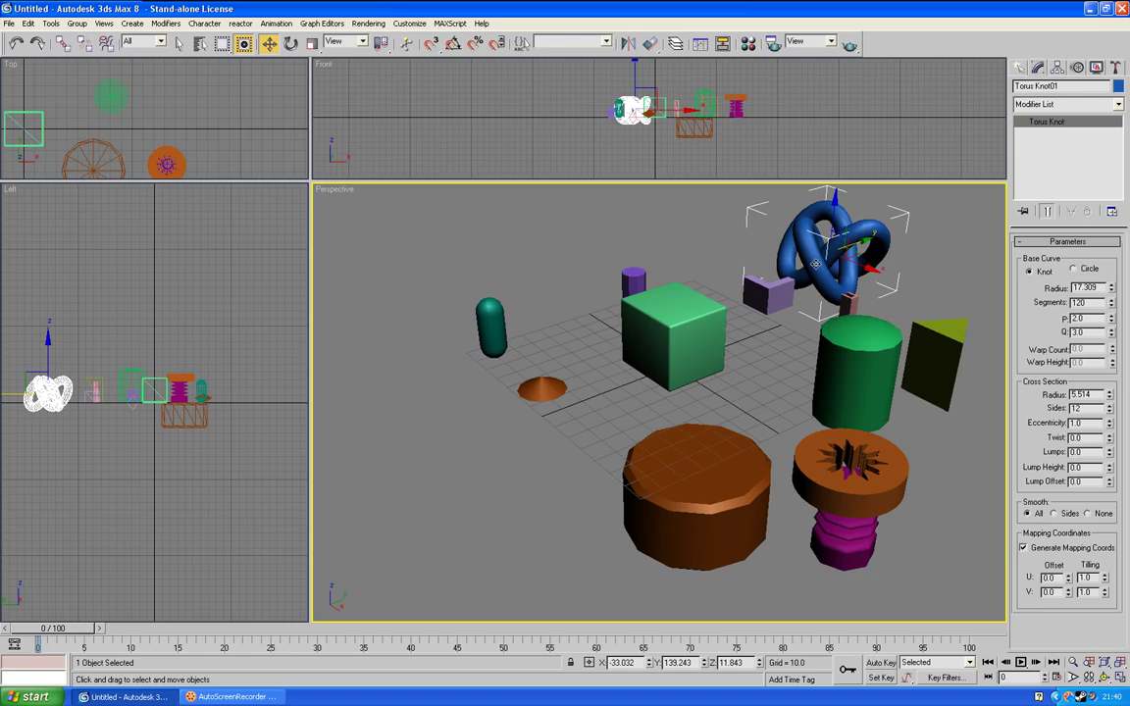
Switch the geometry creation category to Standard Primitives and select the green oil tank
{"action": "left_click", "coordinate": [1021, 66]}
{"action": "left_click", "coordinate": [1035, 109]}
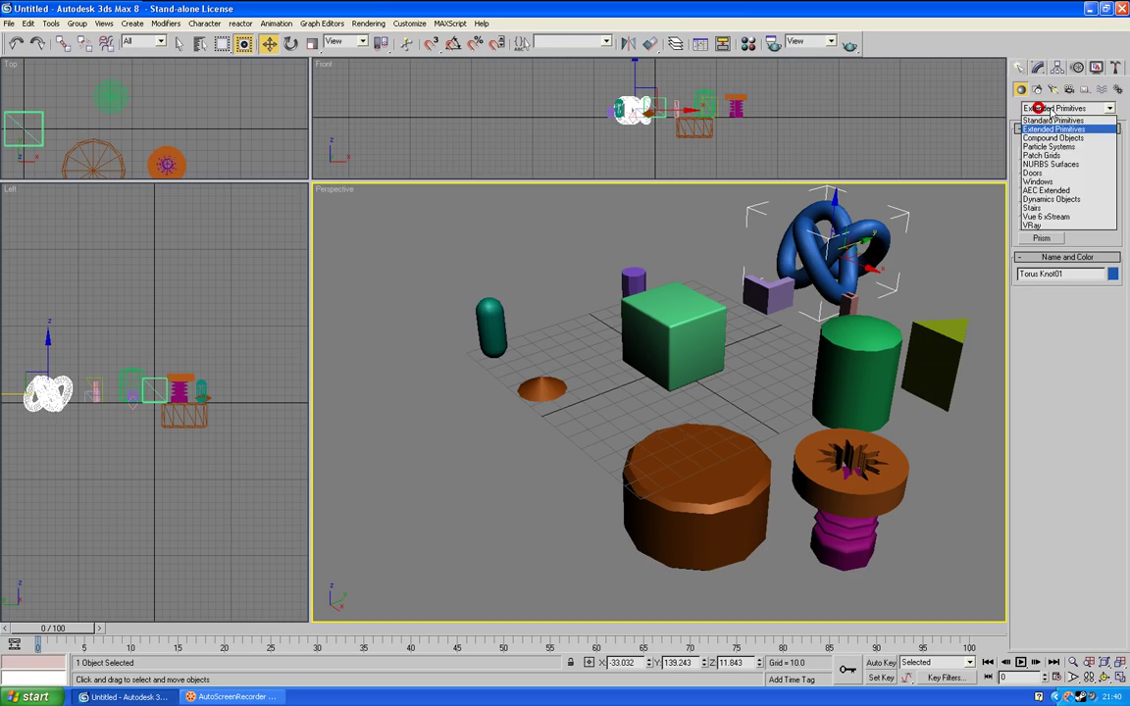
{"action": "left_click", "coordinate": [1066, 118]}
{"action": "left_click", "coordinate": [940, 230]}
{"action": "left_click", "coordinate": [867, 327]}
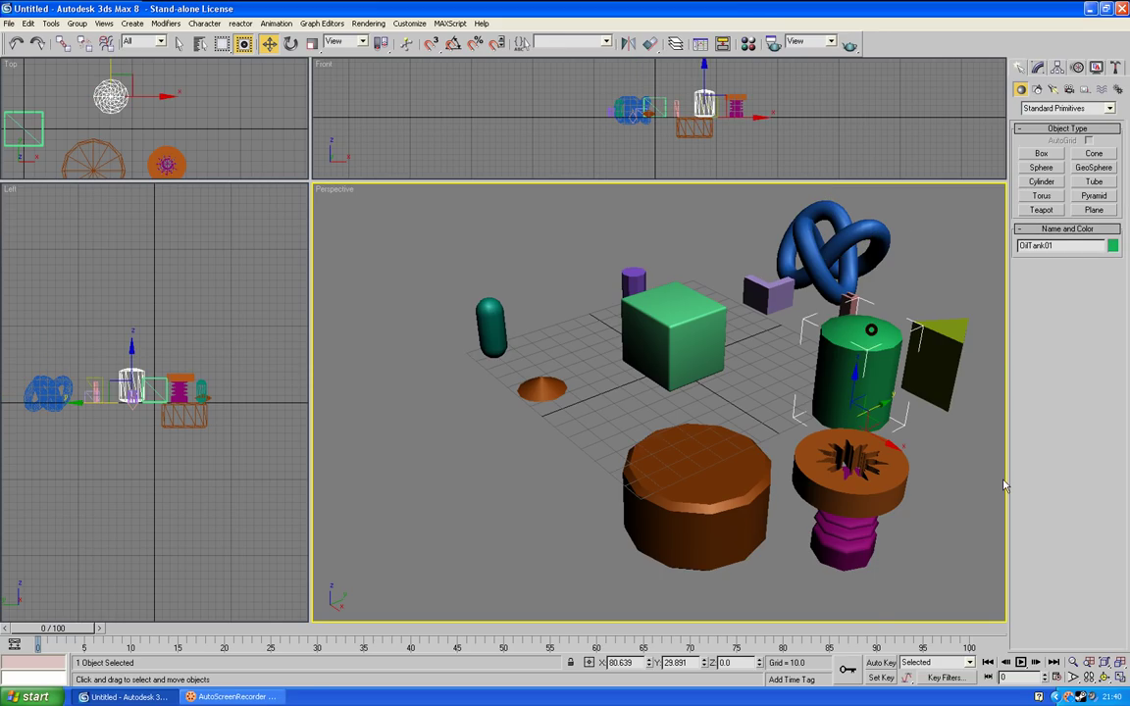
{"action": "left_click", "coordinate": [1105, 678]}
{"action": "left_click_drag", "start_coordinate": [599, 432], "coordinate": [735, 406]}
{"action": "left_click_drag", "start_coordinate": [805, 380], "coordinate": [638, 344]}
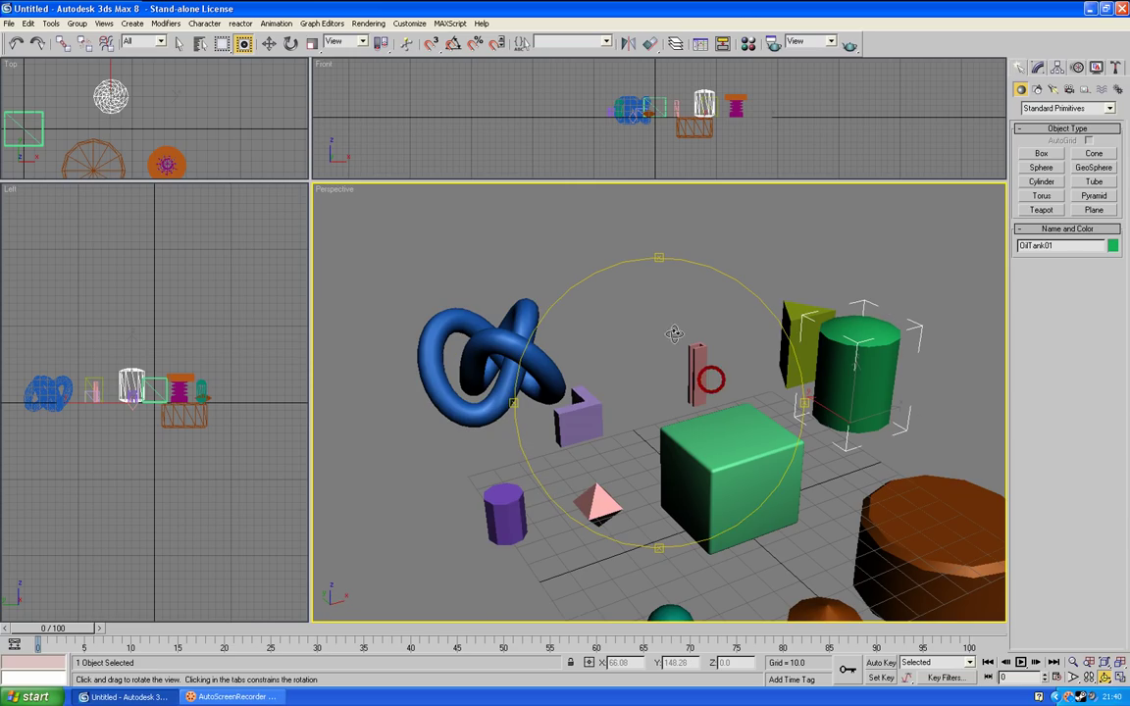
{"action": "key", "text": "w"}
{"action": "left_click", "coordinate": [687, 442]}
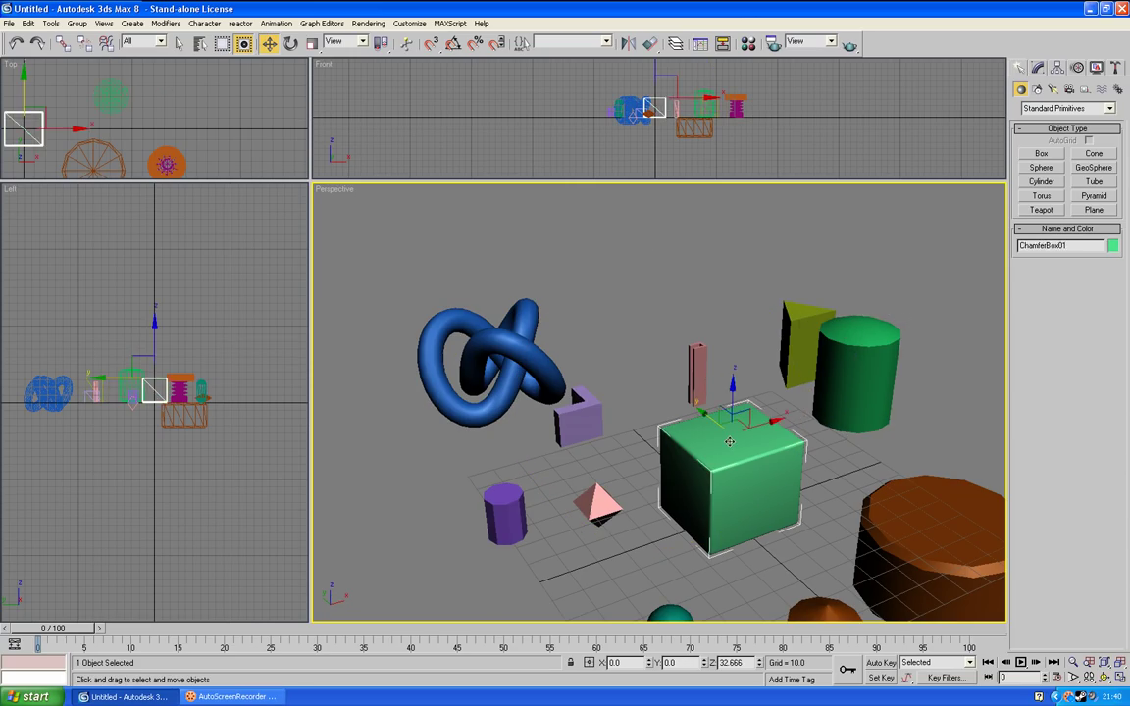
{"action": "left_click", "coordinate": [668, 380]}
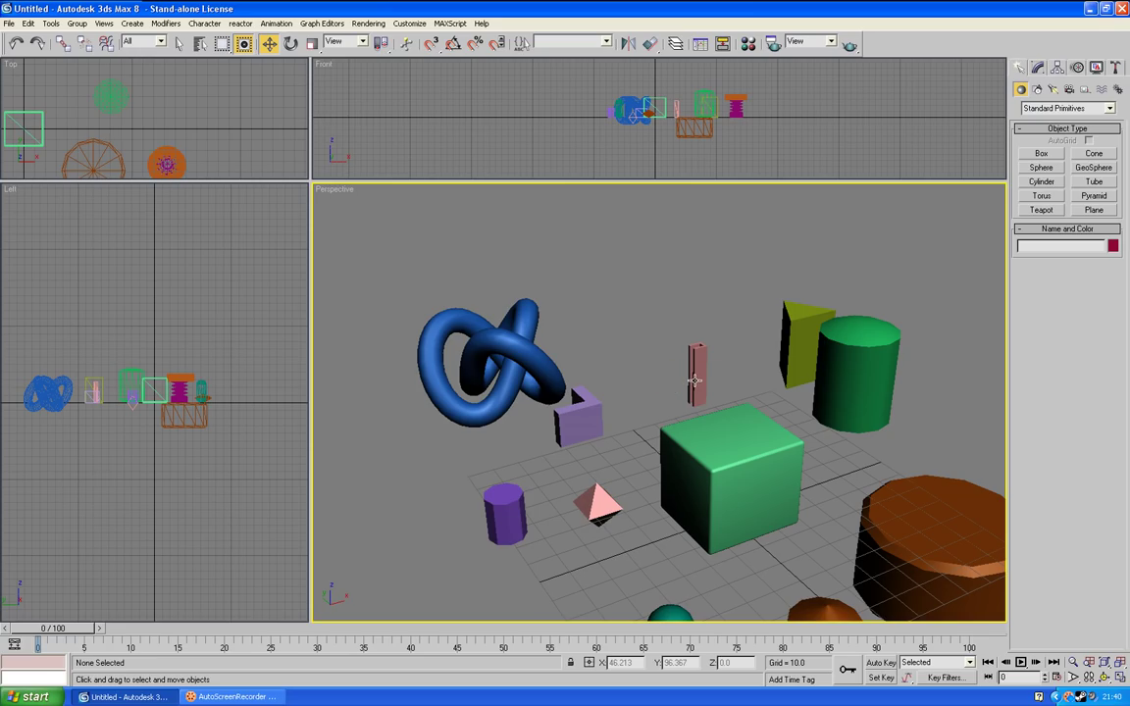